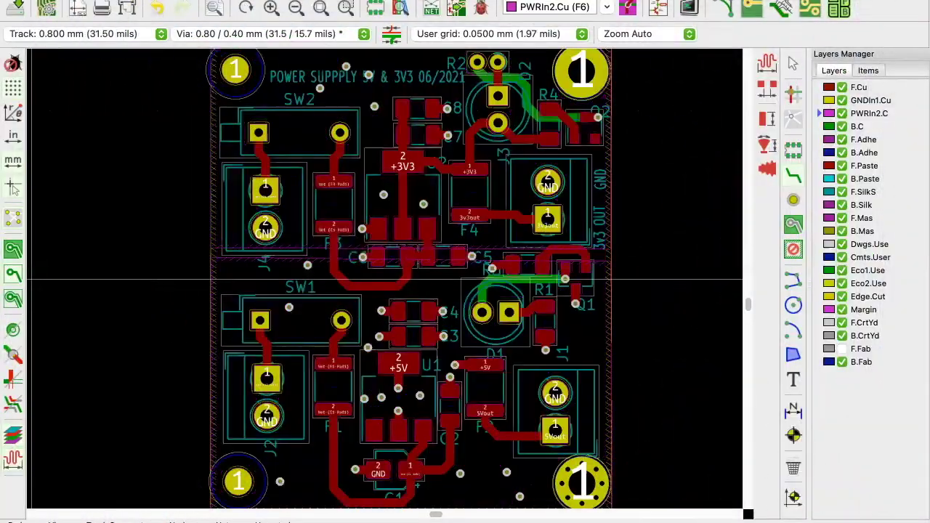
# Inspect the filled zones on PWRIn2.Cu, hide the fills and highlight the 5Vout net between F2 and J1
pyautogui.click(11, 251)
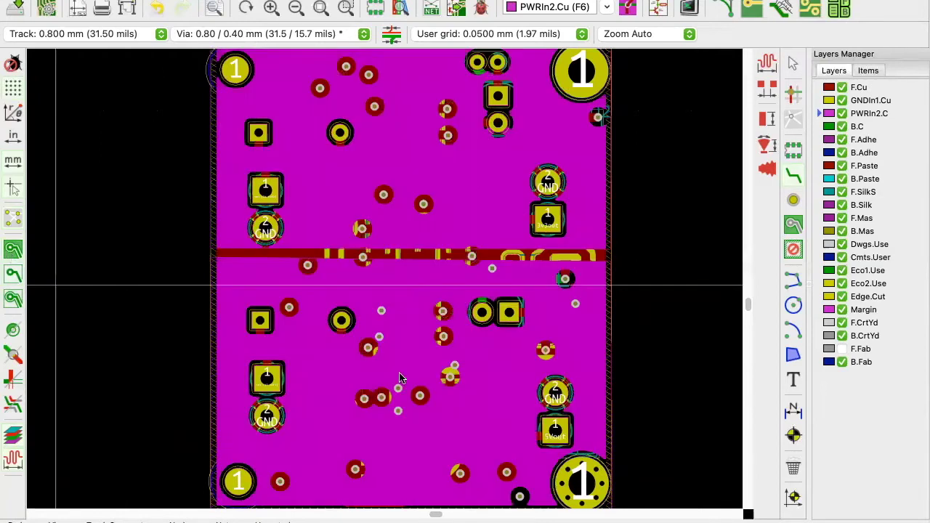
pyautogui.scroll(4, 385, 282)
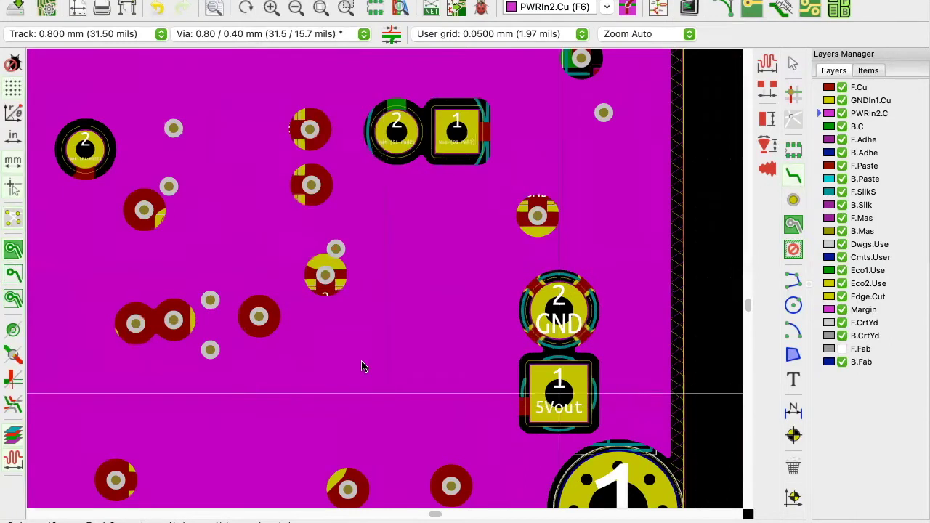
pyautogui.click(13, 274)
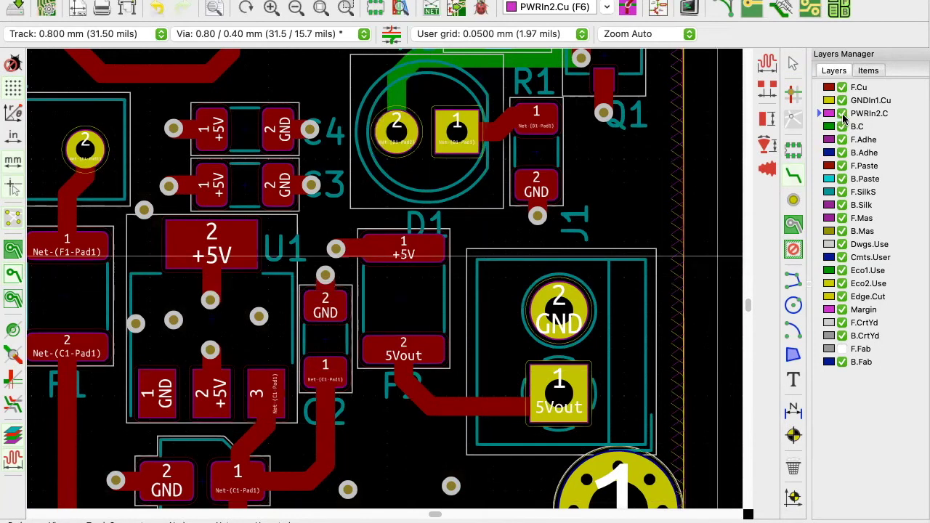
pyautogui.click(792, 94)
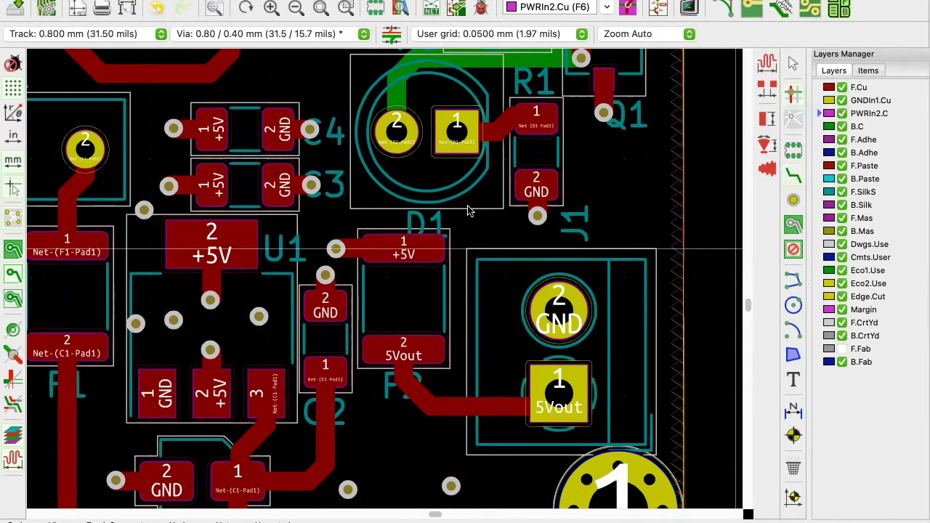
pyautogui.click(413, 375)
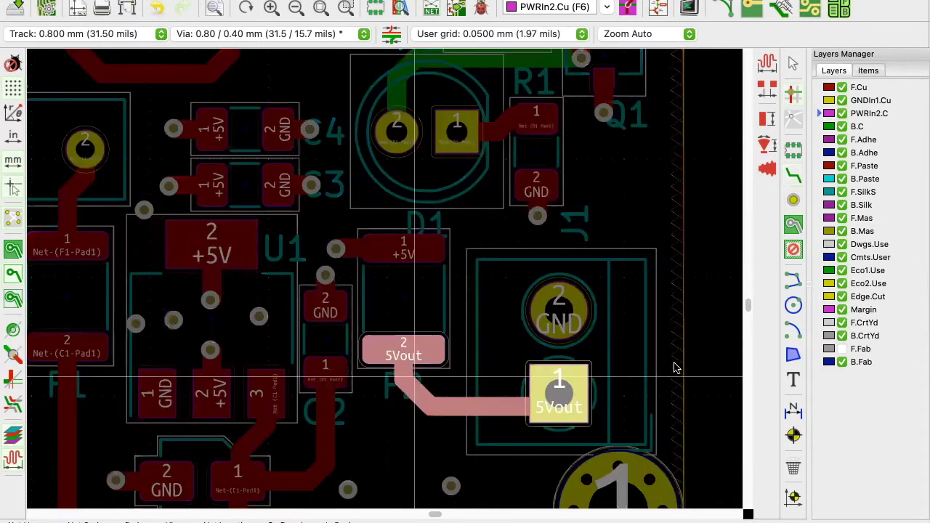
# Start a copper zone on PWRIn2.Cu assigned to the /5Vout net, with thermal reliefs and a hatched outline
pyautogui.click(786, 227)
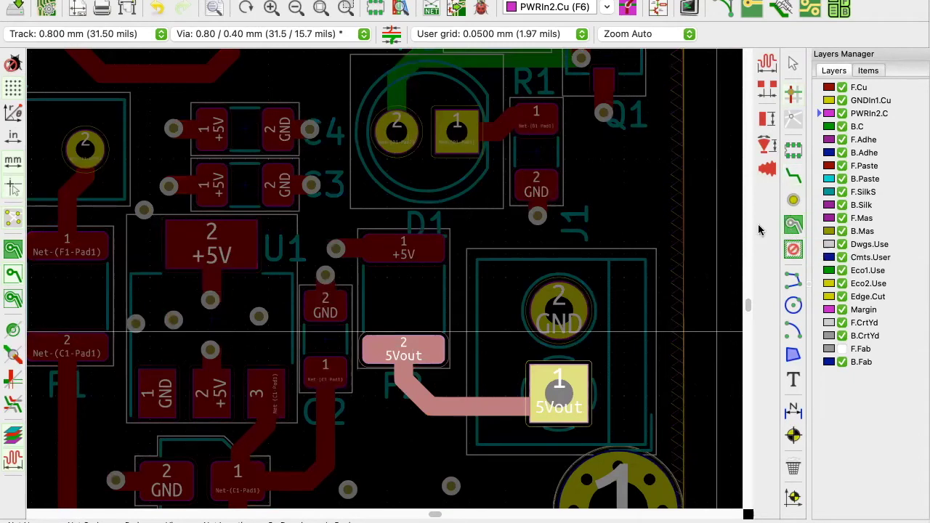
pyautogui.click(354, 304)
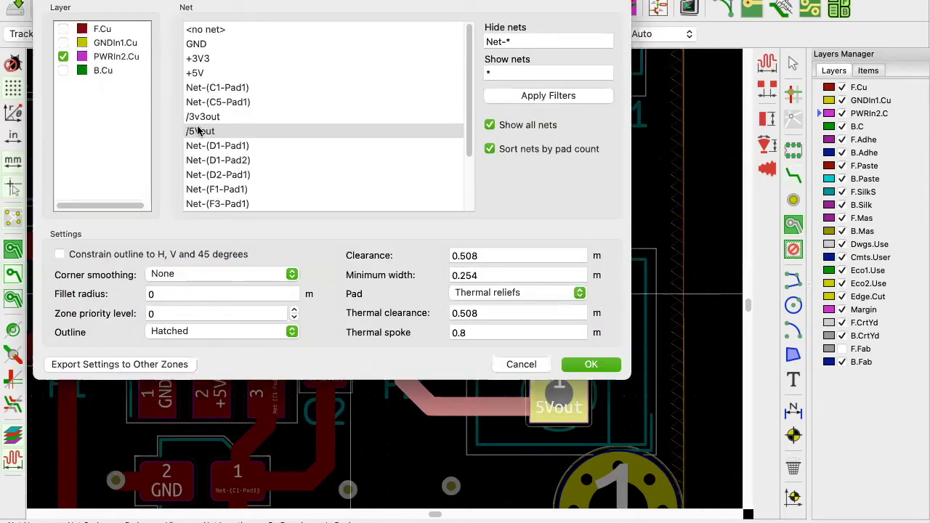
pyautogui.click(587, 364)
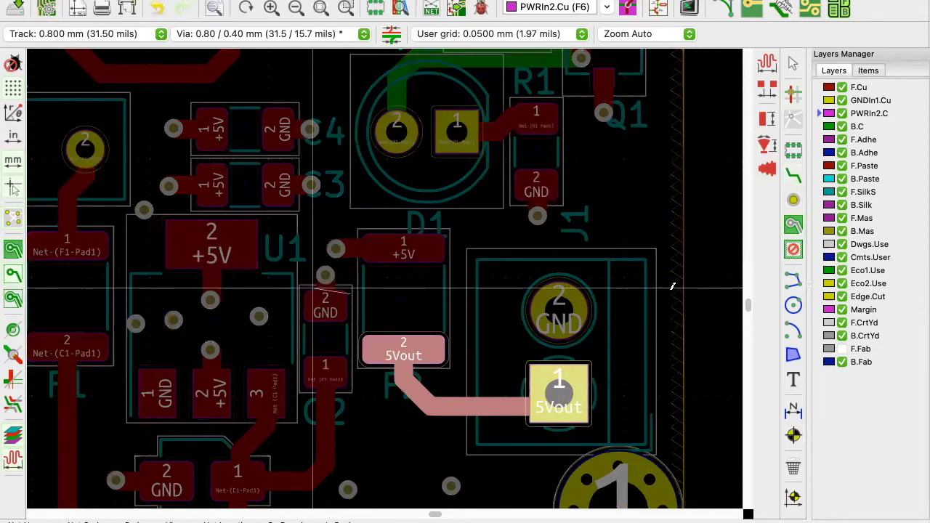
# Outline the zone as a rectangle enclosing F2's 5Vout pad and both J1 pads, and close it at its starting corner
pyautogui.scroll(-1, 685, 294)
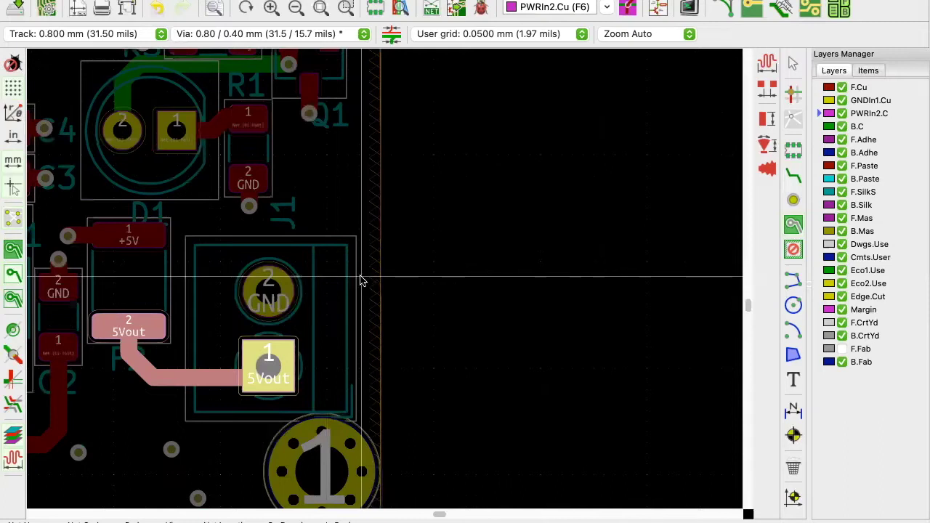
pyautogui.click(362, 277)
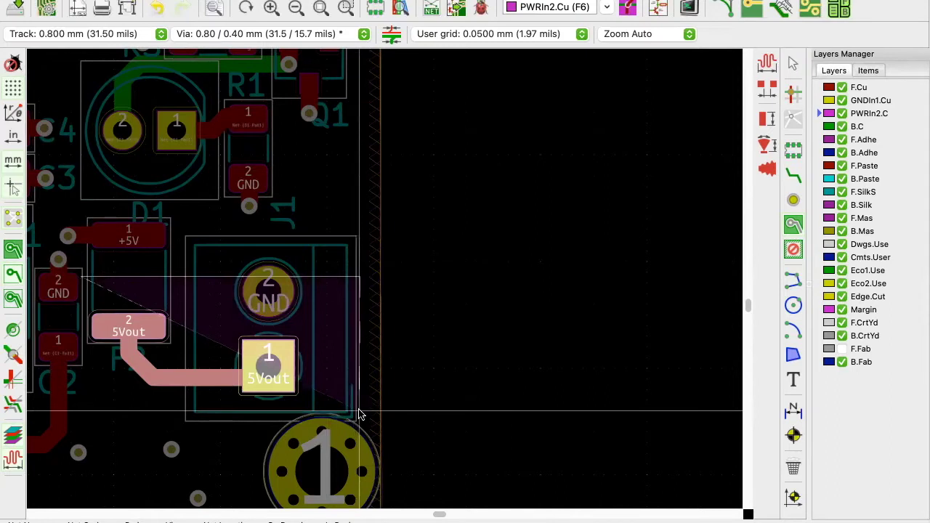
pyautogui.click(107, 401)
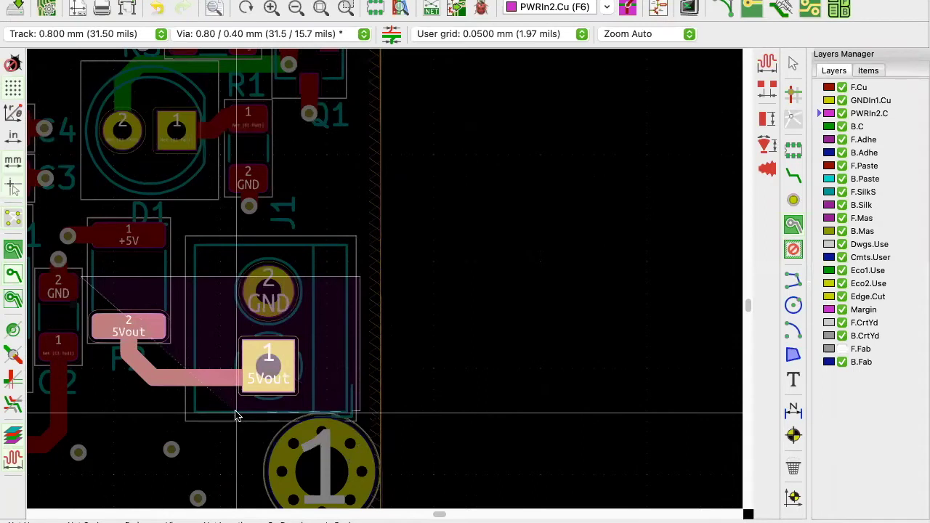
pyautogui.scroll(2, 513, 313)
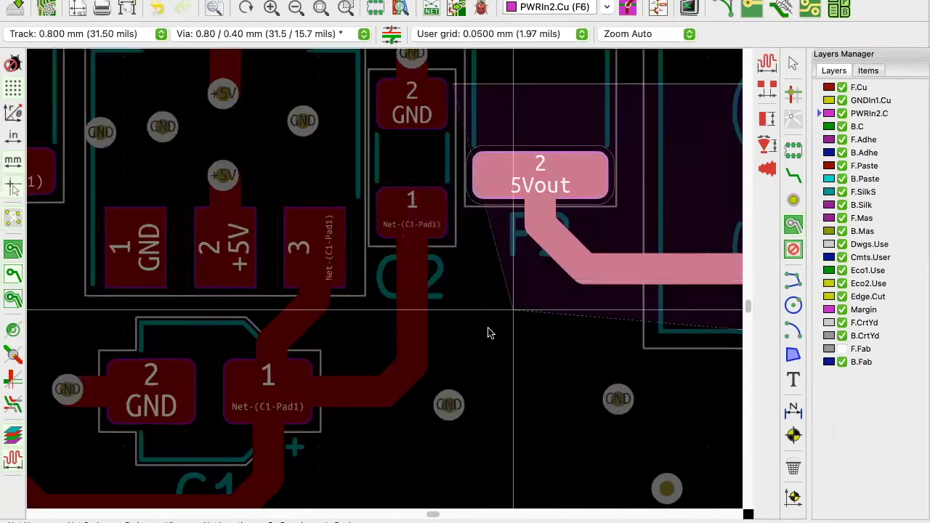
pyautogui.click(449, 327)
pyautogui.scroll(2, 455, 125)
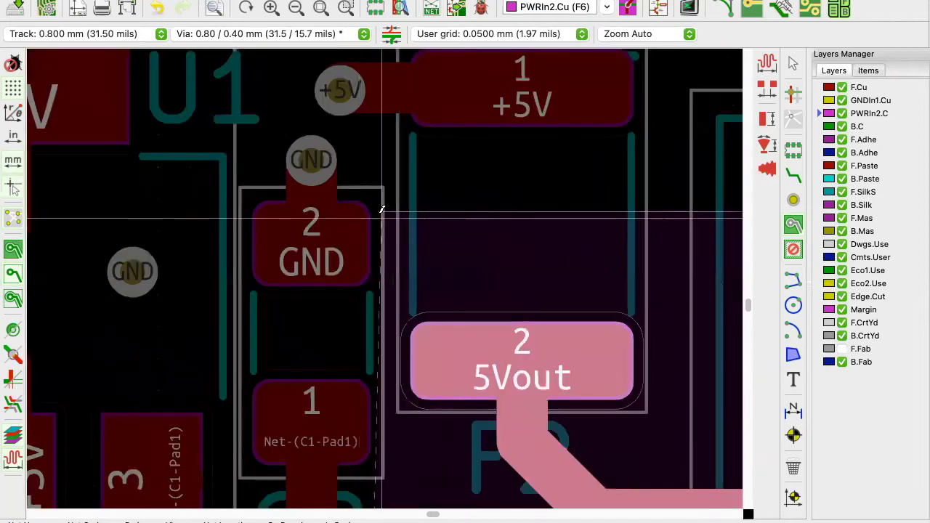
pyautogui.click(378, 215)
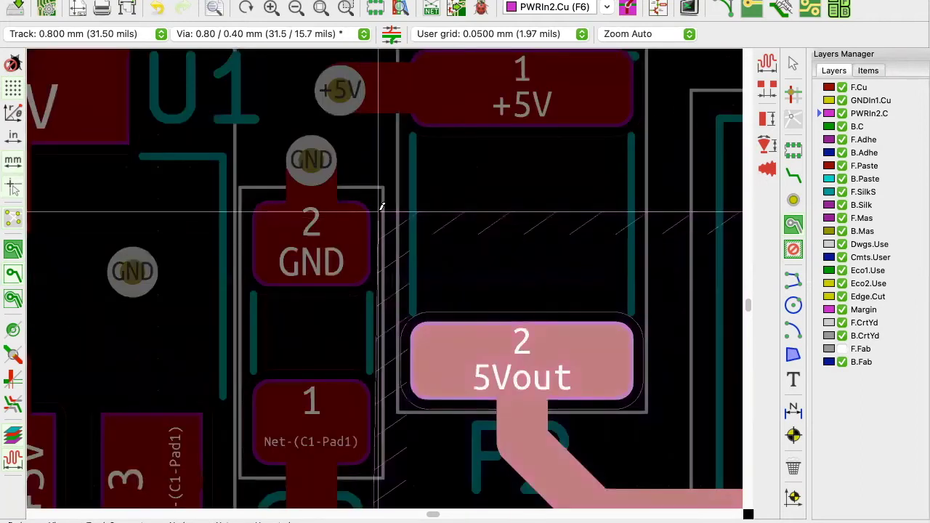
pyautogui.scroll(-2, 384, 282)
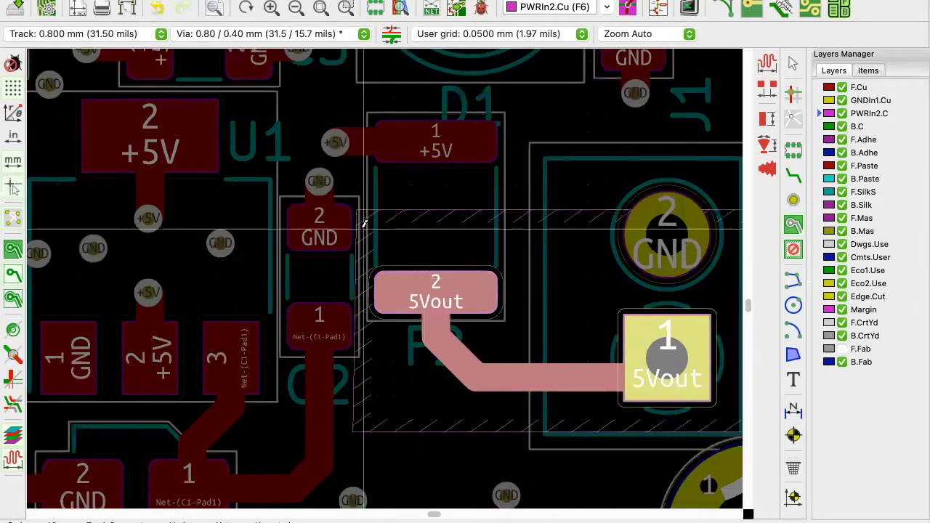
pyautogui.scroll(-2, 385, 269)
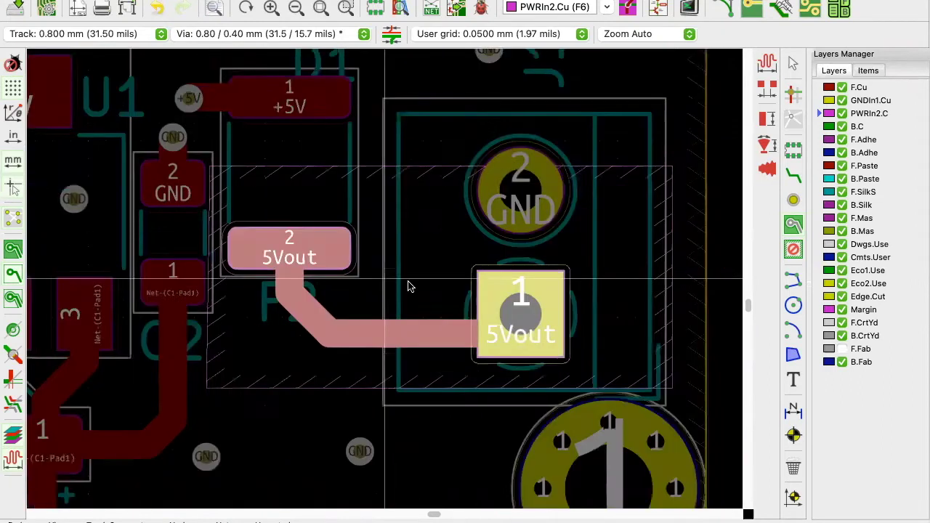
pyautogui.scroll(2, 383, 283)
pyautogui.scroll(-1, 465, 316)
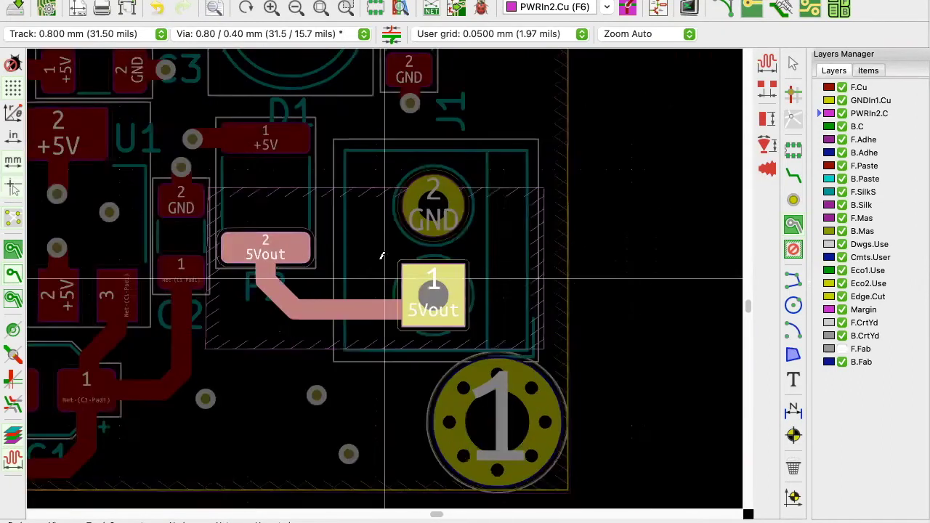
# Refill all copper zones and turn the display of zone fills back on
pyautogui.press('b')
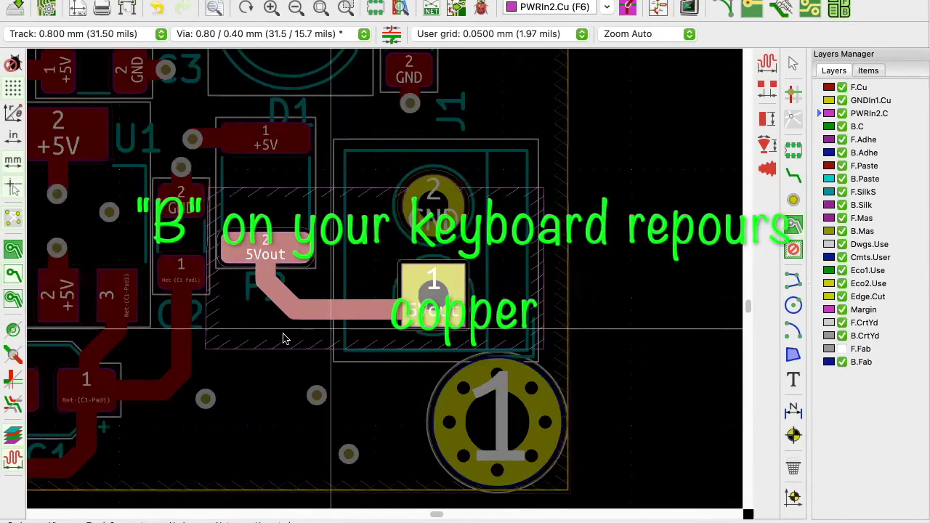
pyautogui.click(243, 397)
pyautogui.click(521, 363)
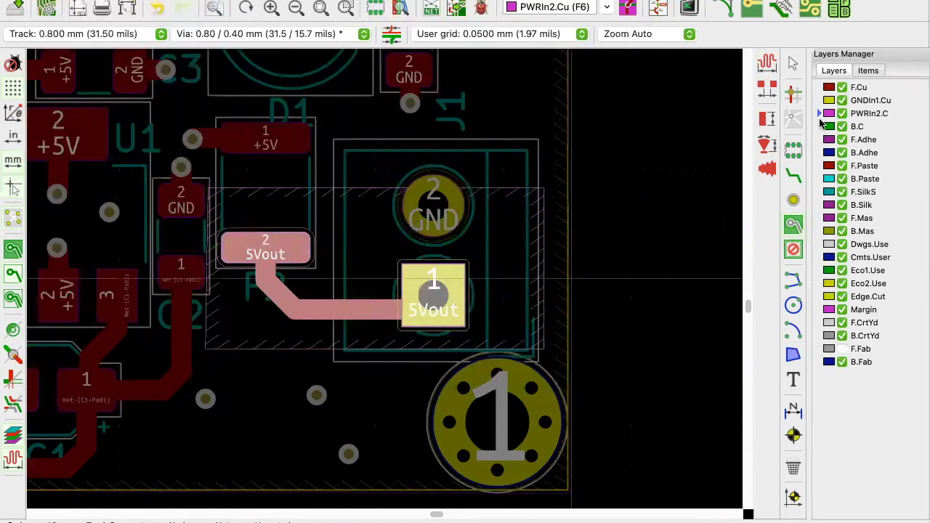
pyautogui.click(14, 250)
pyautogui.scroll(-1, 282, 255)
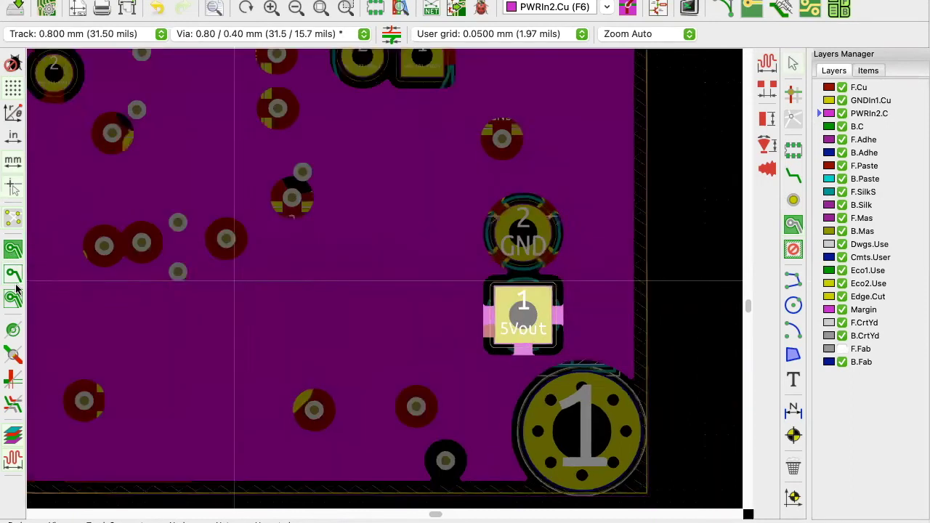
# View the F.Cu layer, return to PWRIn2.Cu as the active layer and refill the zones
pyautogui.press('pageup')
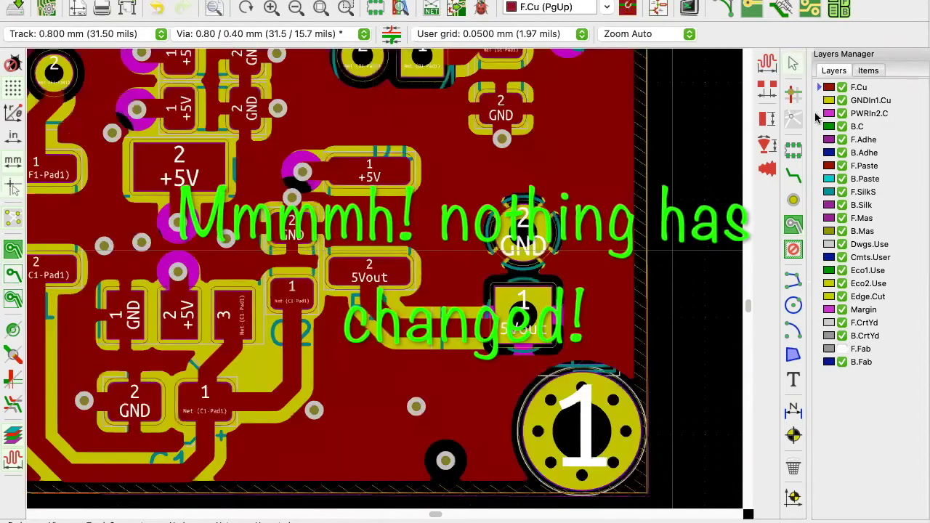
pyautogui.click(816, 117)
pyautogui.press('b')
pyautogui.scroll(-2, 384, 281)
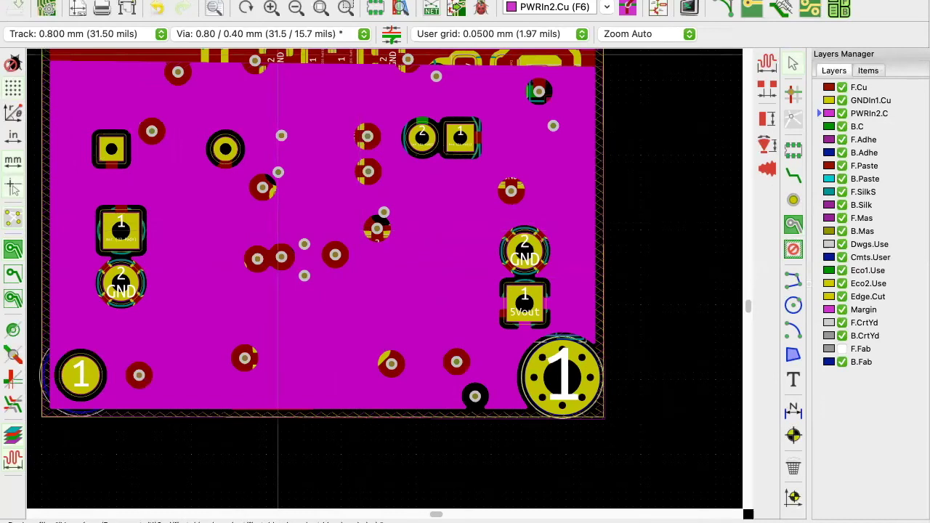
# Run the design rules check on the board, review the reported problems and close the report
pyautogui.click(316, 1)
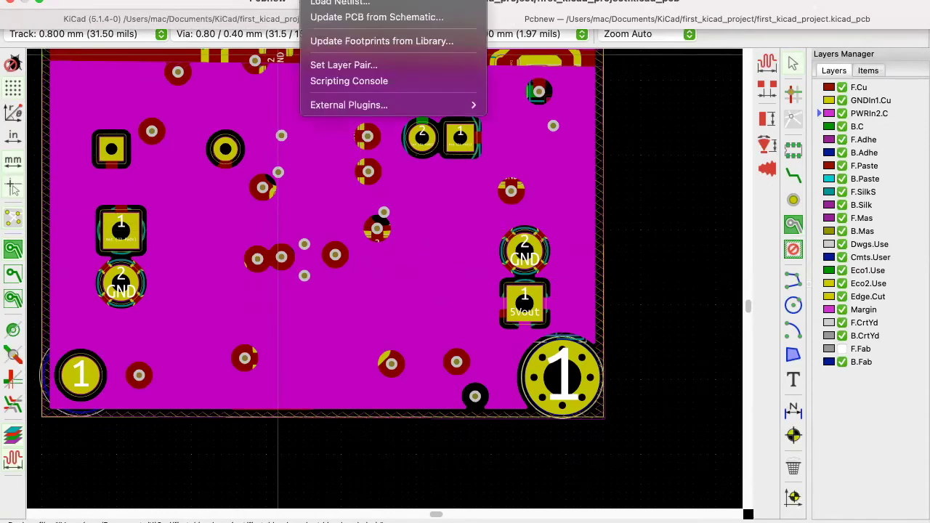
pyautogui.moveTo(277, 2)
pyautogui.click(305, 41)
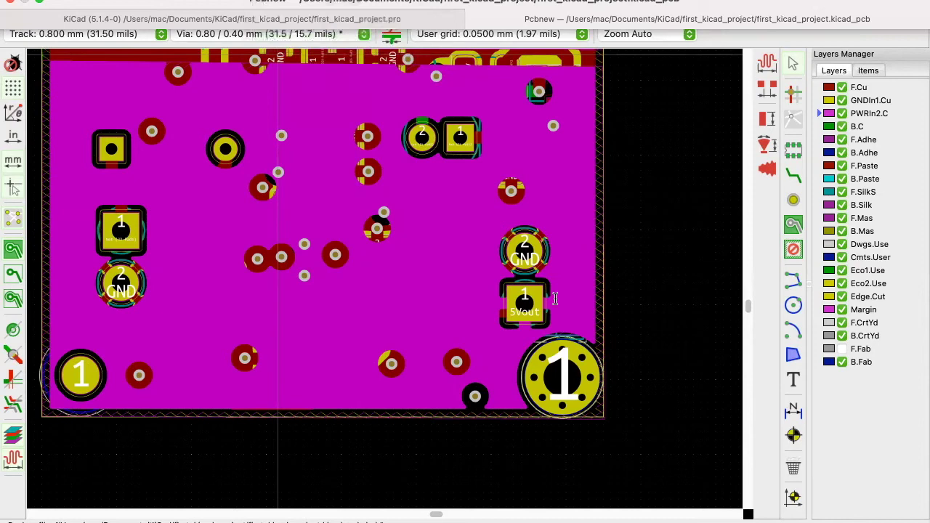
pyautogui.click(662, 466)
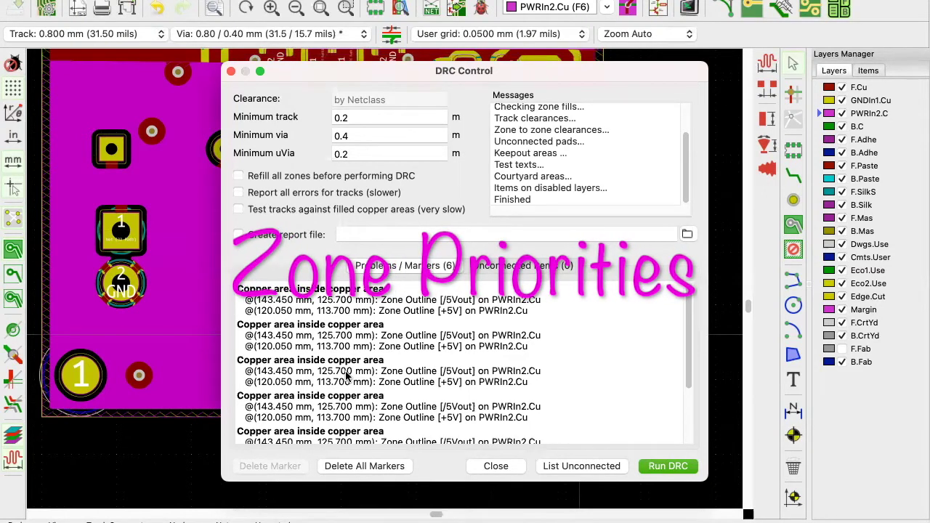
pyautogui.click(494, 468)
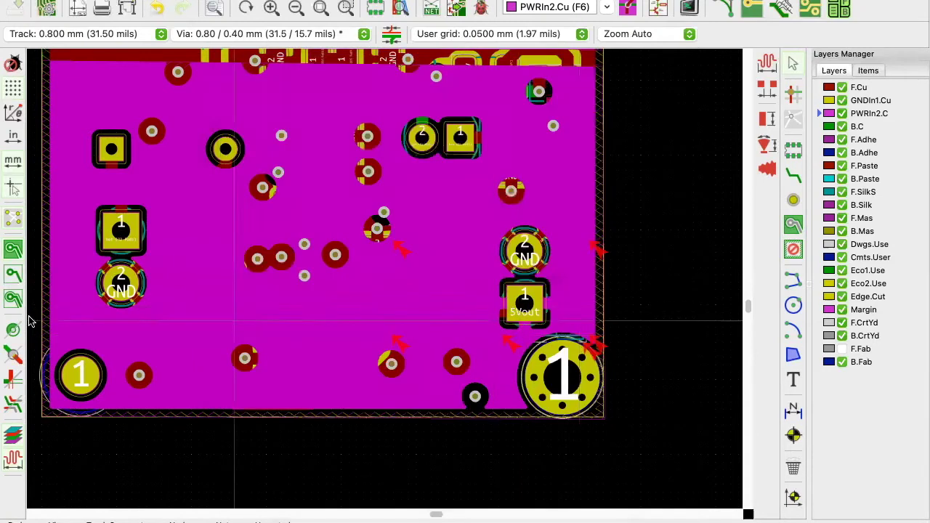
# Hide the zone fills and set the zone priority level of the 5Vout zone to 1
pyautogui.click(12, 282)
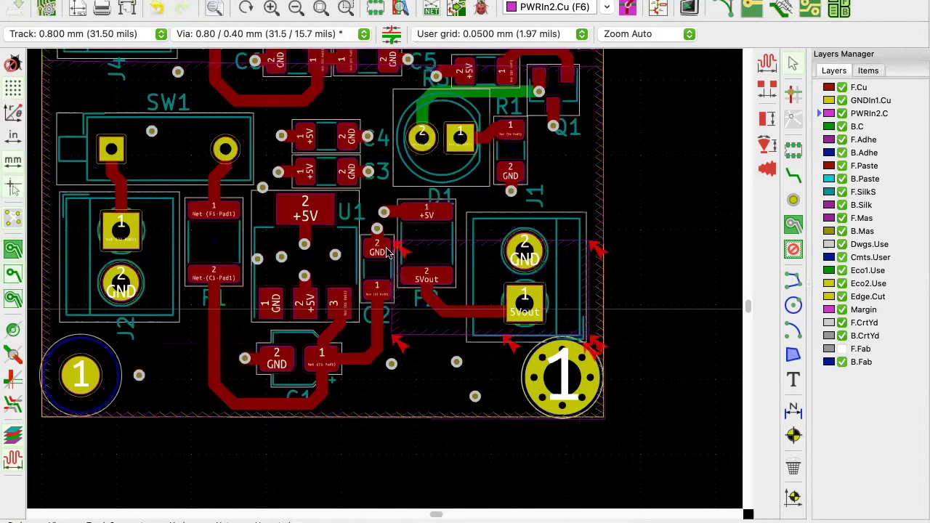
pyautogui.scroll(2, 385, 282)
pyautogui.click(369, 286)
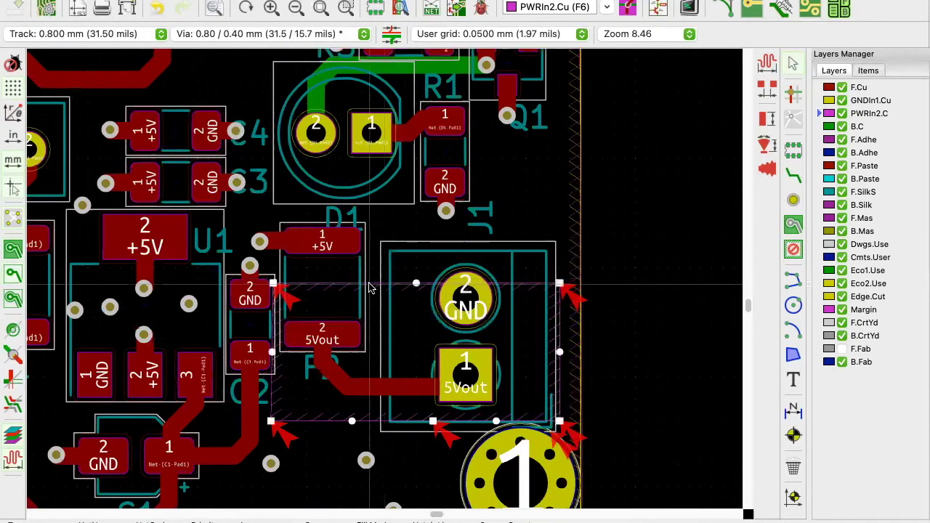
pyautogui.doubleClick(369, 286)
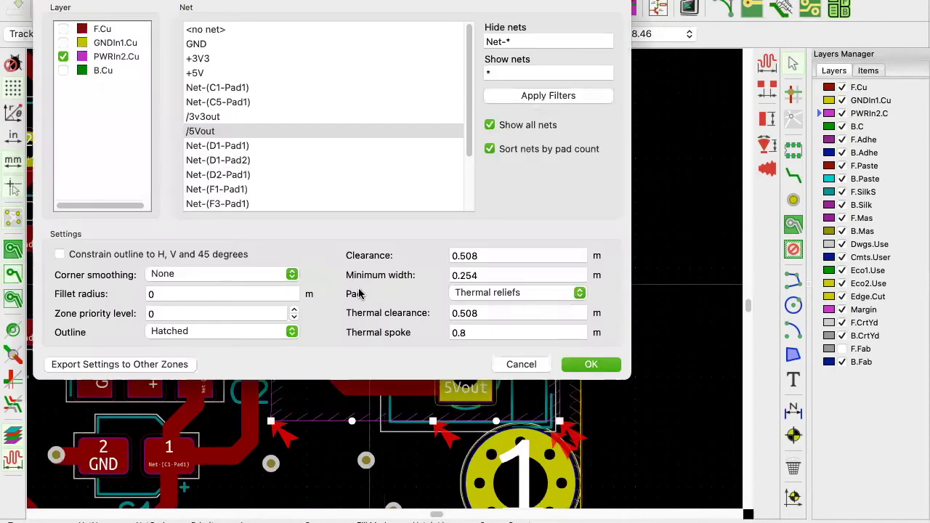
pyautogui.click(167, 315)
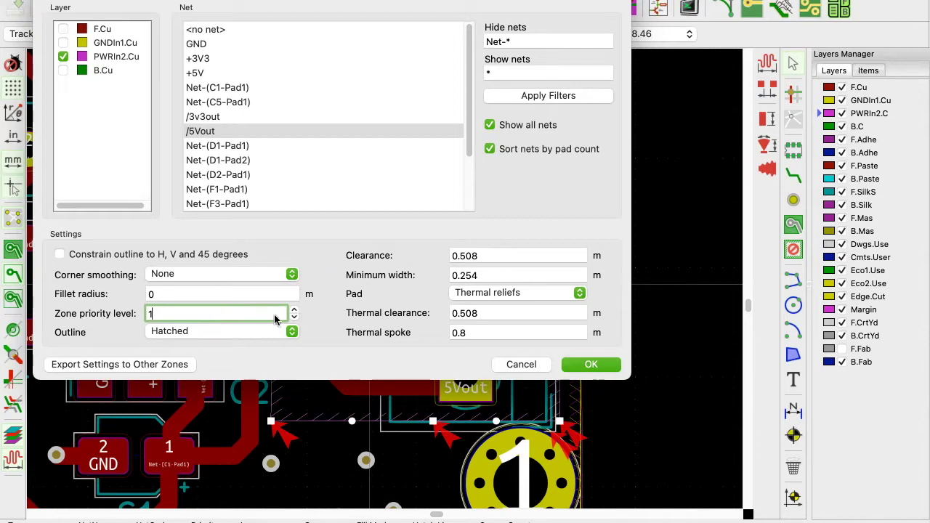
pyautogui.click(591, 364)
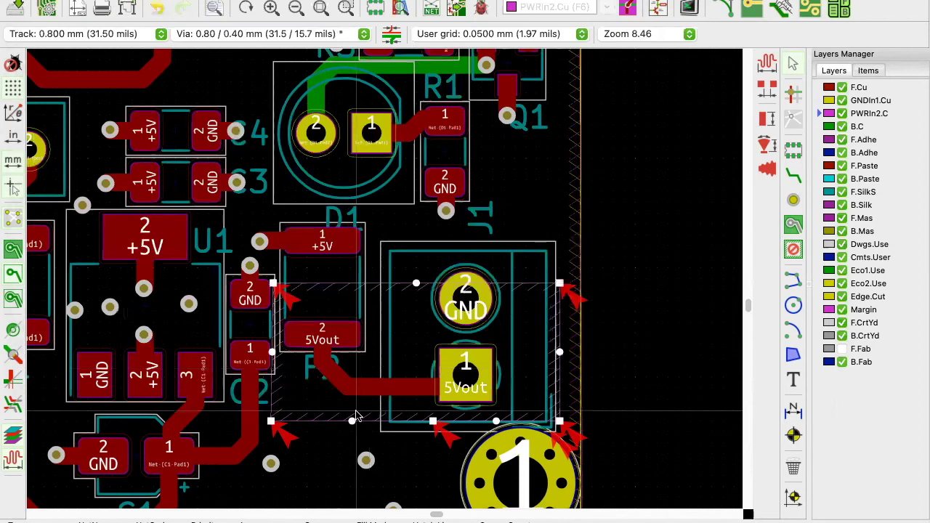
# Show the zone fills again and examine the copper pour around the 5Vout zone
pyautogui.click(13, 250)
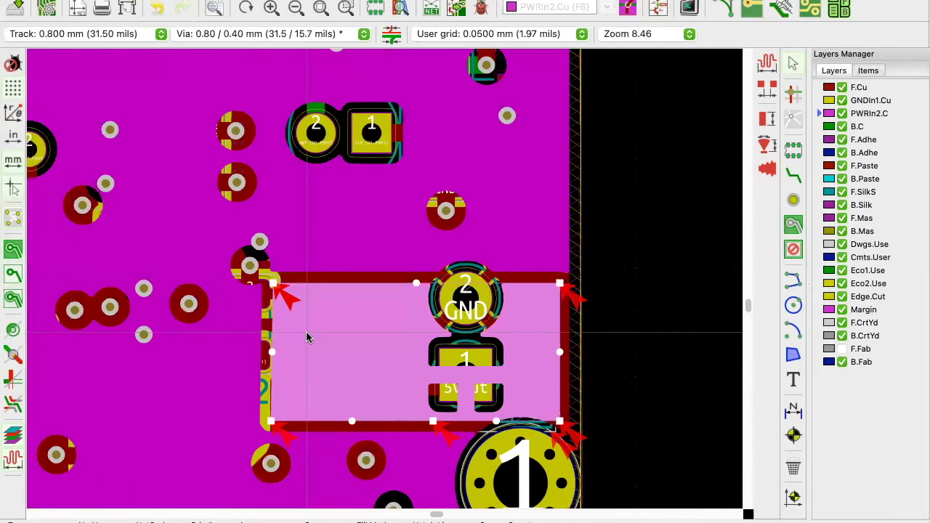
pyautogui.scroll(2, 291, 324)
pyautogui.scroll(-2, 384, 280)
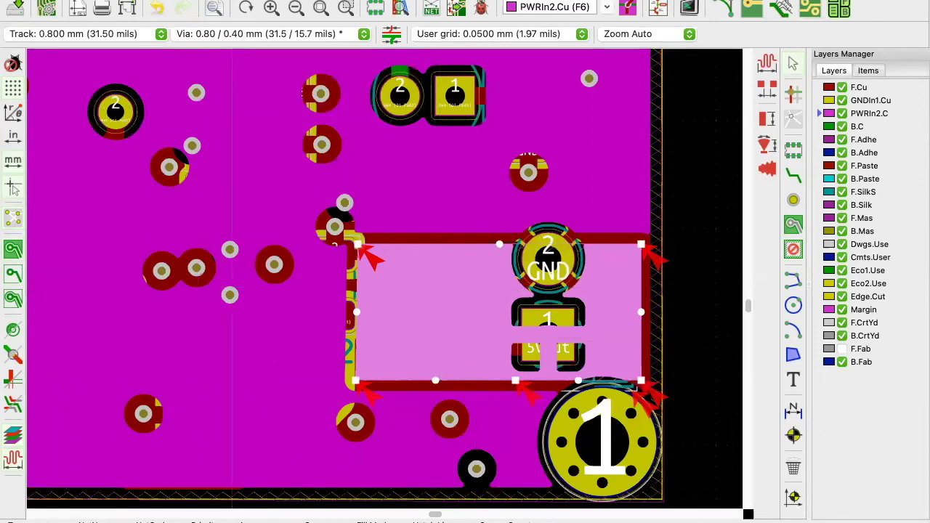
# Rerun the design rules check on the board with the 5Vout zone's changed priority
pyautogui.click(274, 0)
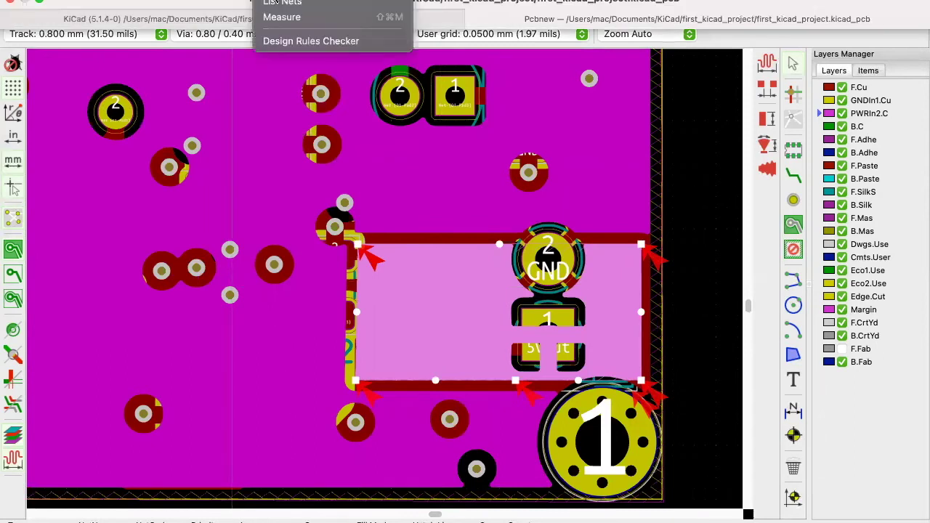
pyautogui.click(302, 42)
pyautogui.click(672, 466)
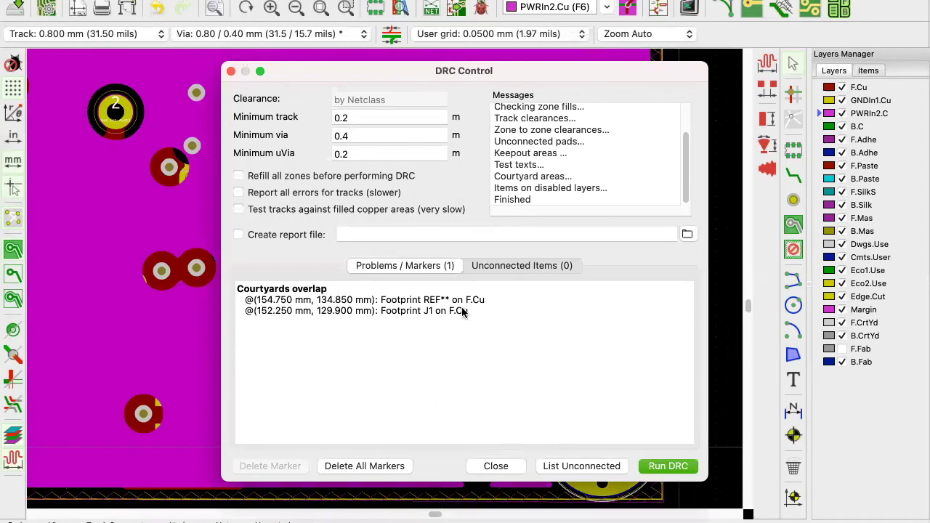
# Locate the reported courtyard overlap between footprints REF** and J1 on the board and close the DRC report
pyautogui.moveTo(544, 74); pyautogui.dragTo(887, 85)
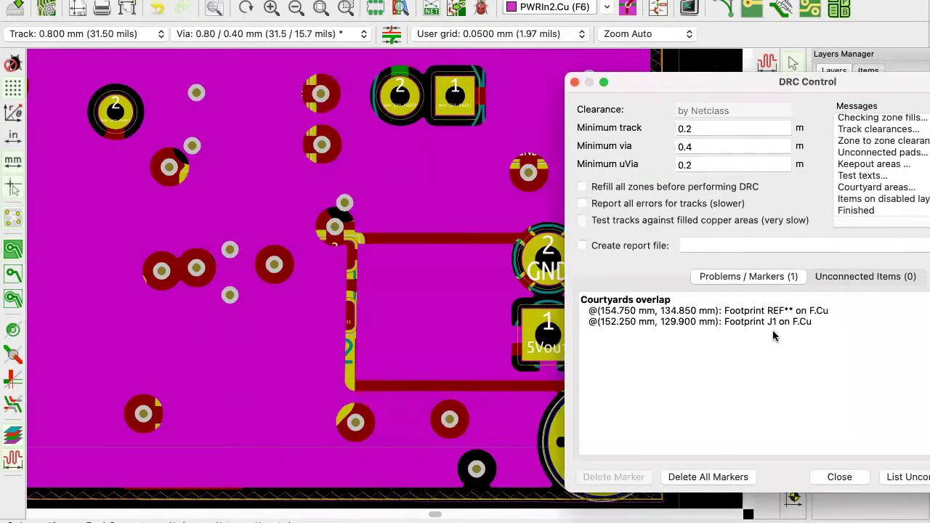
pyautogui.click(708, 322)
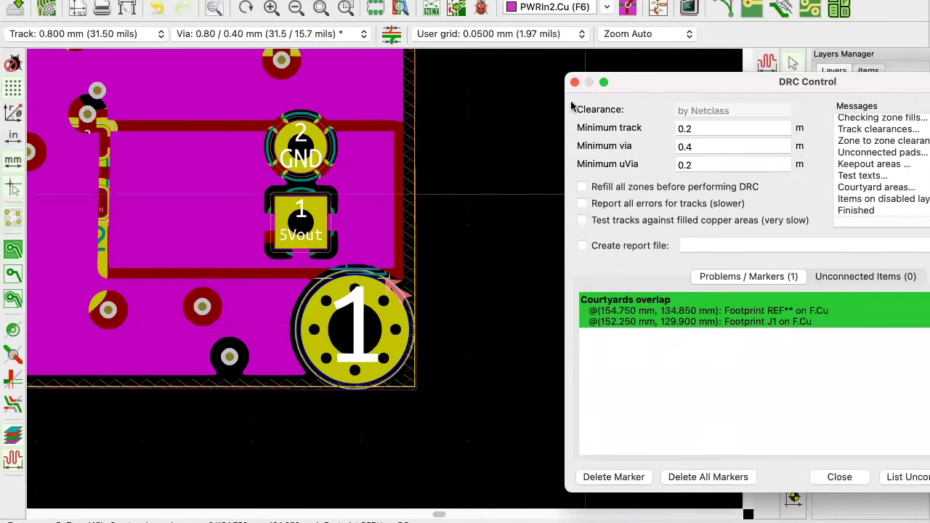
pyautogui.moveTo(625, 92); pyautogui.dragTo(481, 91)
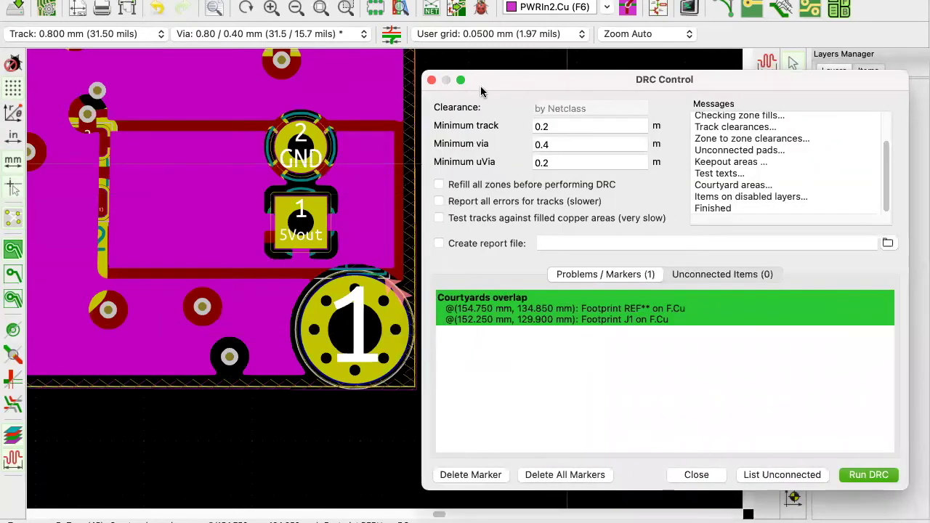
pyautogui.click(431, 81)
pyautogui.click(320, 313)
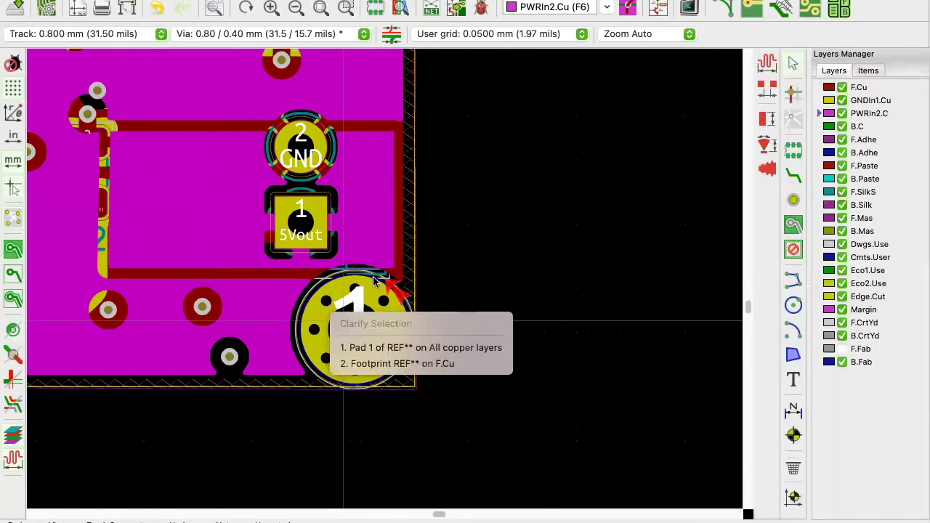
pyautogui.press('Escape')
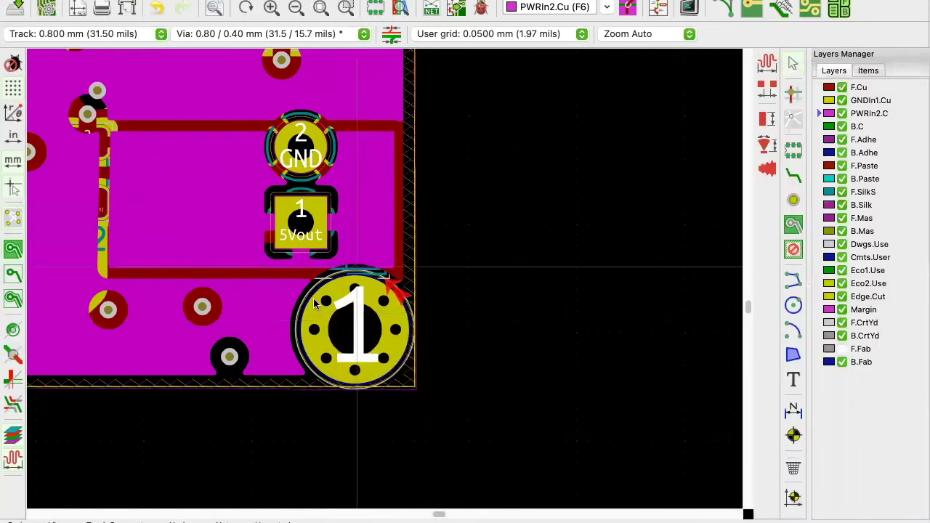
# Hide the zone fills and flip the mounting hole footprint beside J1 to the other side of the board
pyautogui.click(13, 275)
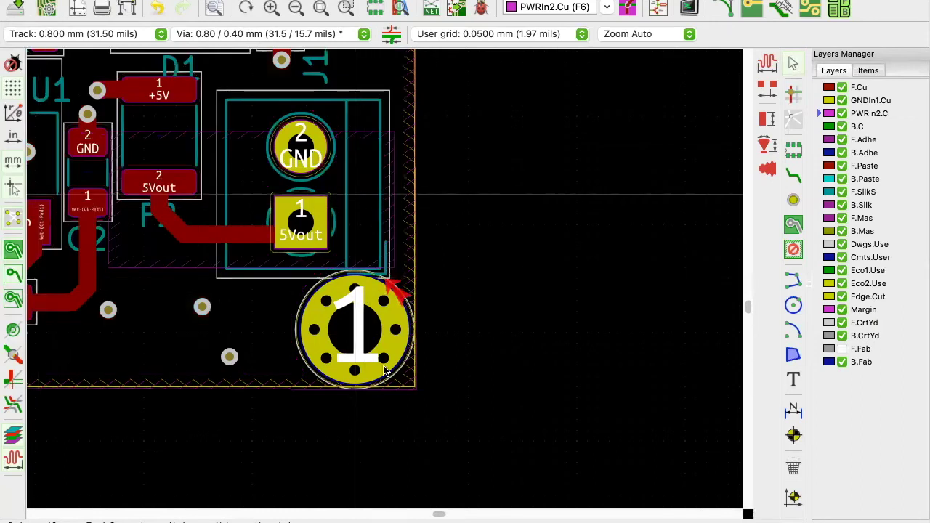
pyautogui.click(340, 329)
pyautogui.click(336, 312)
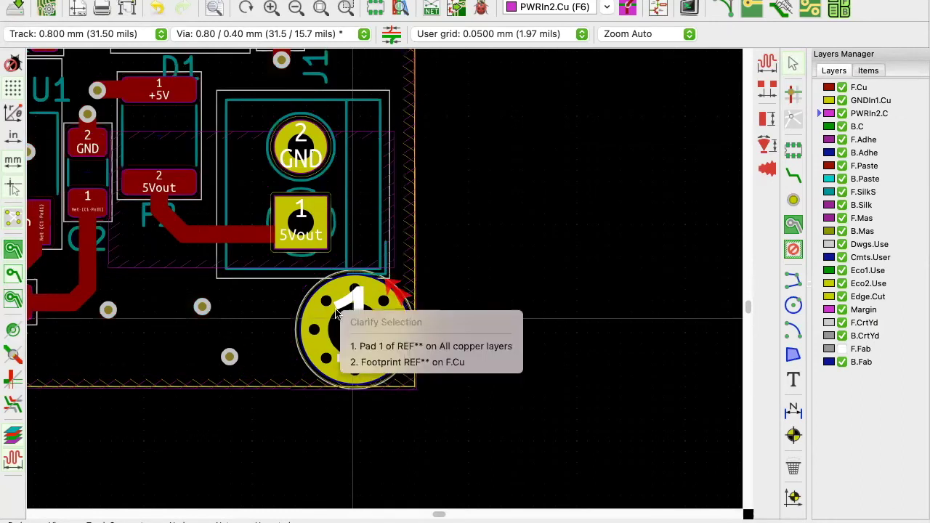
pyautogui.press('Escape')
pyautogui.press('f')
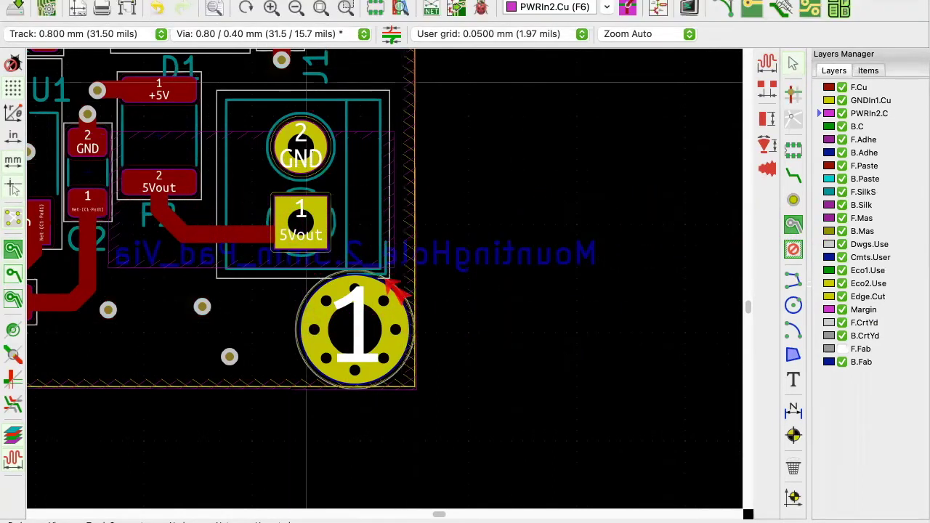
# Rerun the design rules check with the flipped mounting hole and close the report
pyautogui.click(272, 0)
pyautogui.click(305, 42)
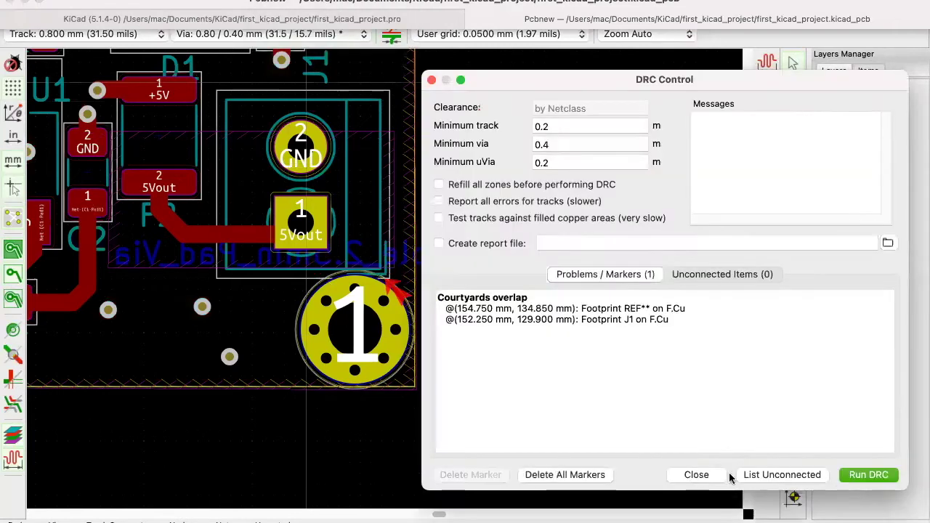
pyautogui.click(859, 478)
pyautogui.click(695, 475)
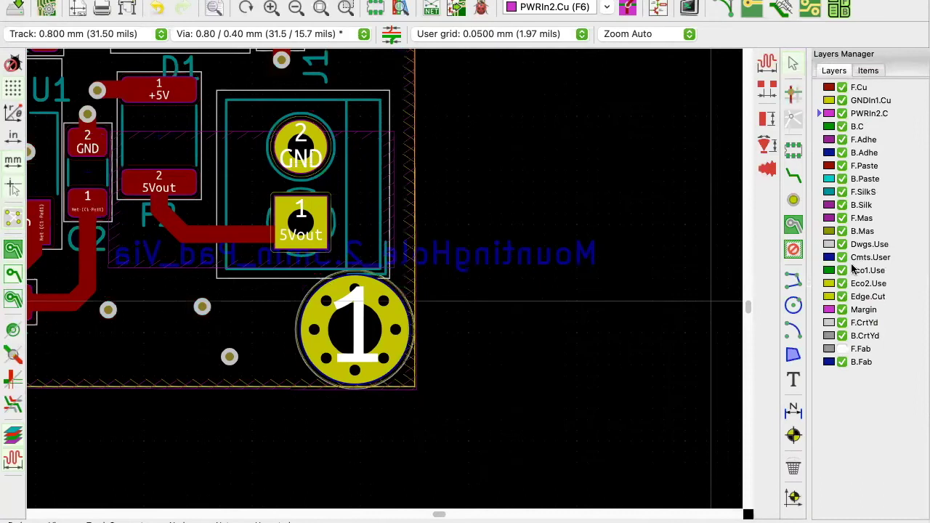
# Hide the B.Fab layer on the board
pyautogui.click(842, 361)
pyautogui.scroll(-1, 298, 277)
pyautogui.scroll(3, 302, 226)
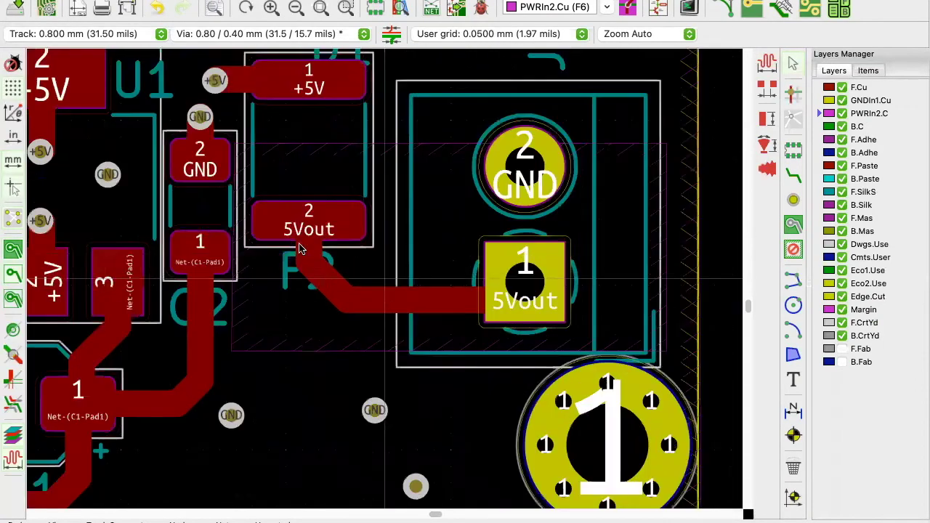
# Delete the complete 5Vout track between pad 2 of F2 and pad 1 of J1
pyautogui.click(368, 305)
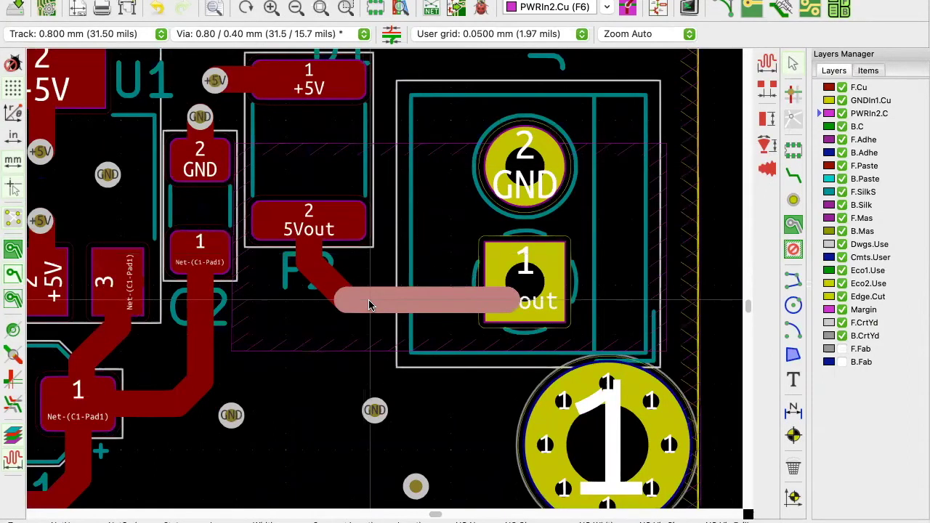
pyautogui.press('u')
pyautogui.press('Delete')
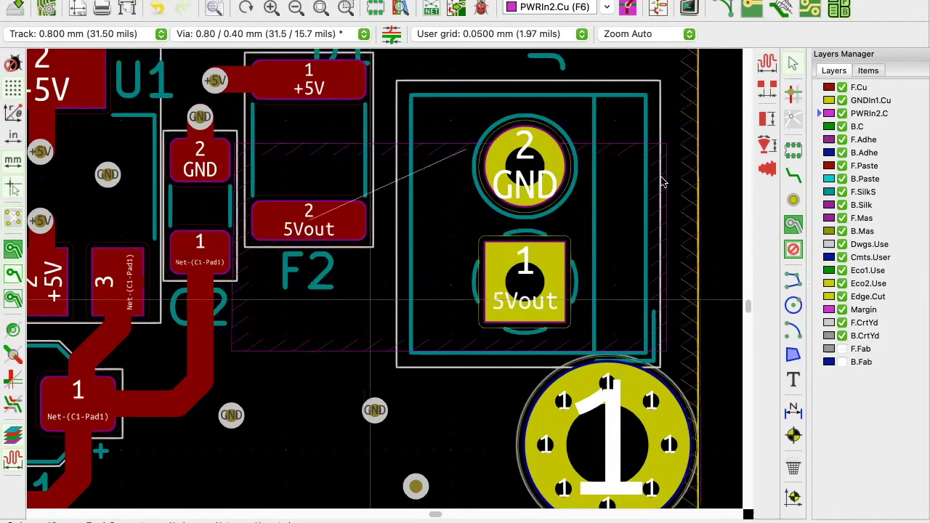
# Route a short F.Cu track straight down from pad 2 of F2 and end it in a 5Vout via
pyautogui.click(308, 219)
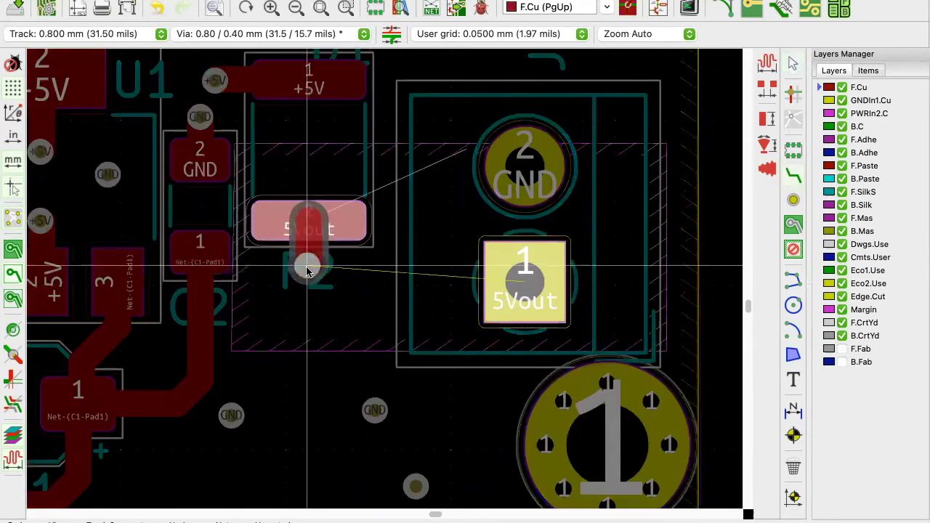
pyautogui.click(307, 267)
pyautogui.press('Escape')
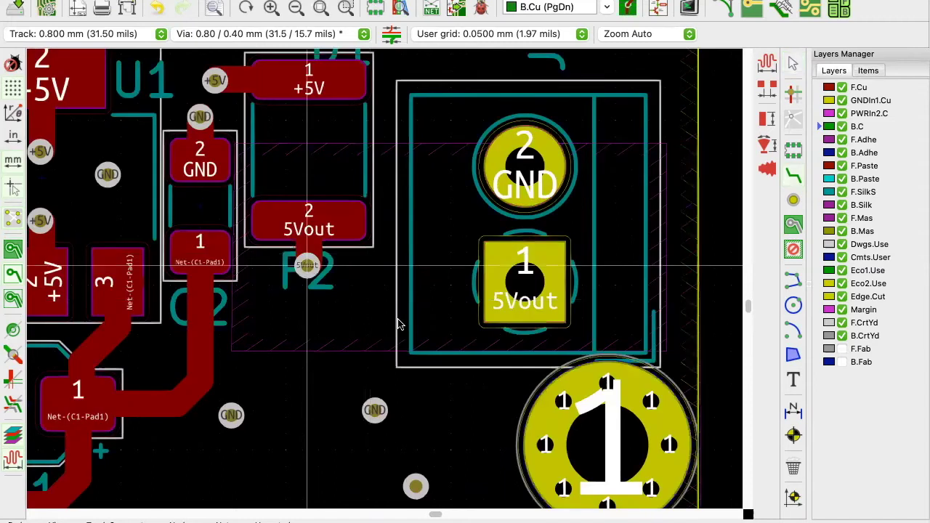
# Refill all zones, show their fills and examine the PWRIn2.Cu layer around the new 5Vout via and across the board
pyautogui.press('b')
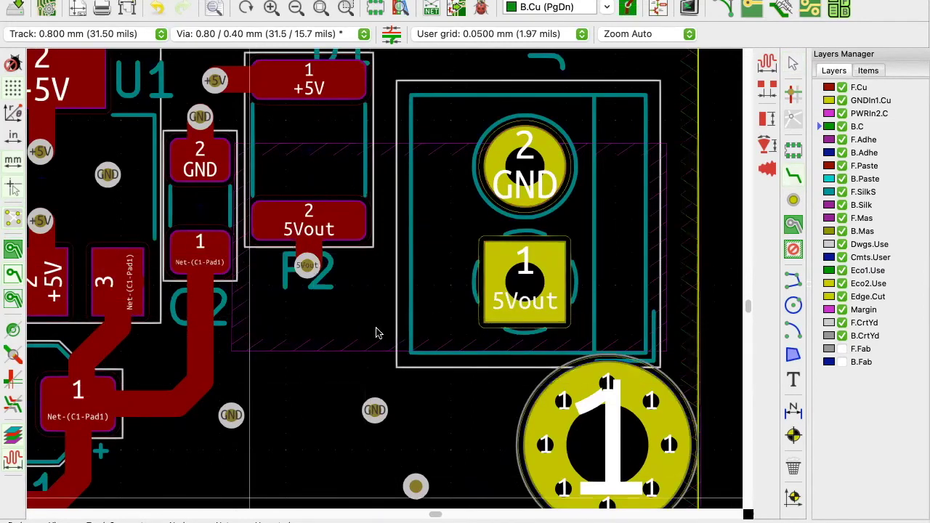
pyautogui.scroll(-2, 386, 283)
pyautogui.click(13, 250)
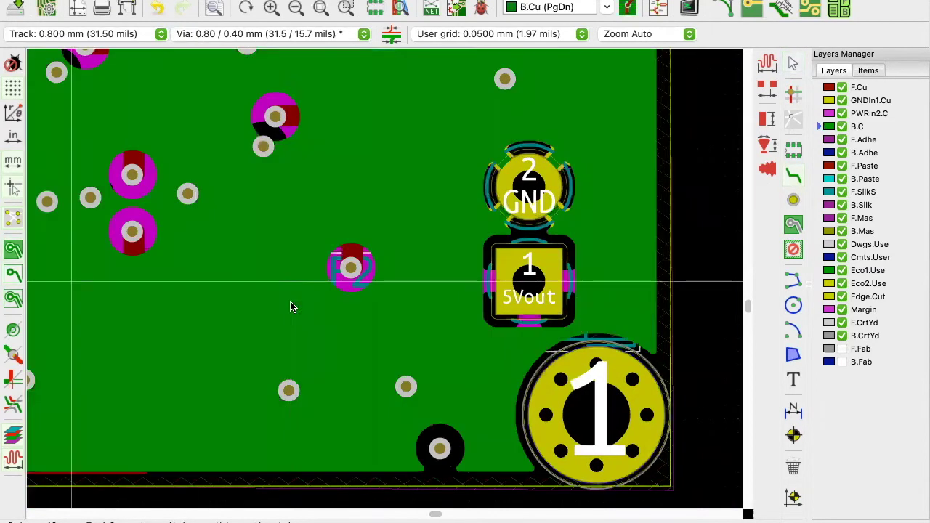
pyautogui.hscroll(-1, 290, 307)
pyautogui.scroll(-1, 291, 307)
pyautogui.press('F6')
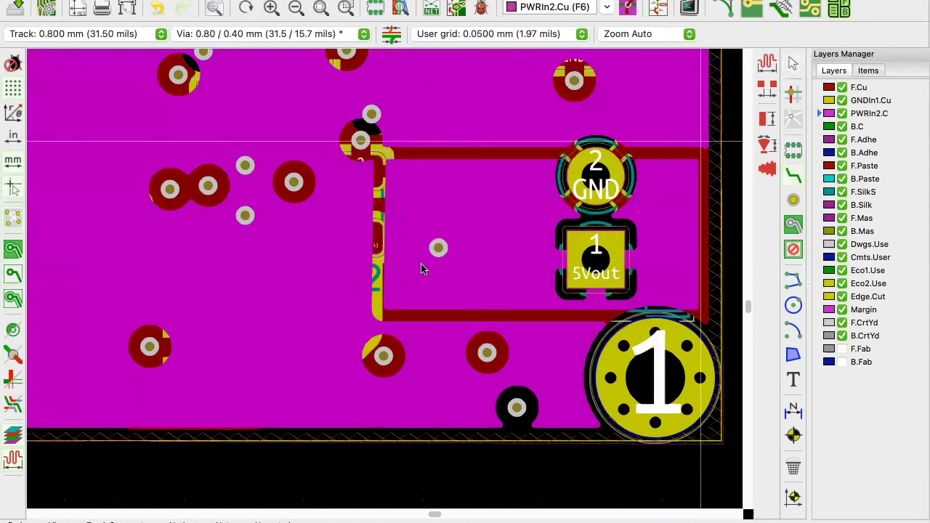
pyautogui.scroll(-2, 421, 268)
pyautogui.scroll(-1, 429, 298)
pyautogui.scroll(1, 438, 310)
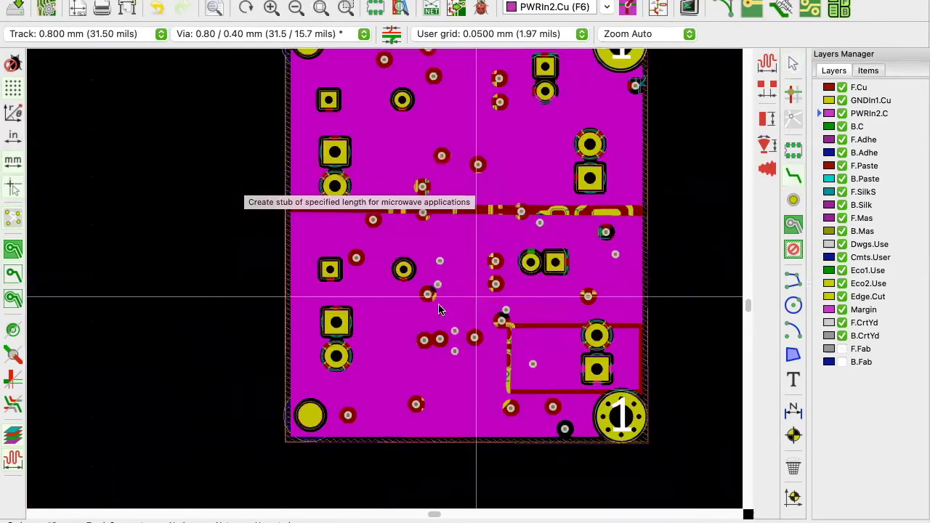
pyautogui.scroll(-2, 385, 282)
pyautogui.scroll(1, 385, 282)
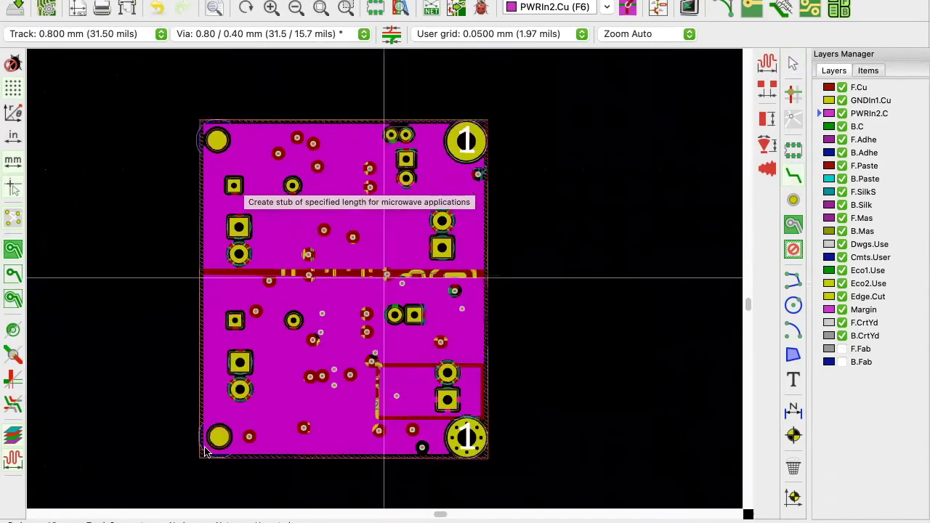
pyautogui.scroll(1, 339, 374)
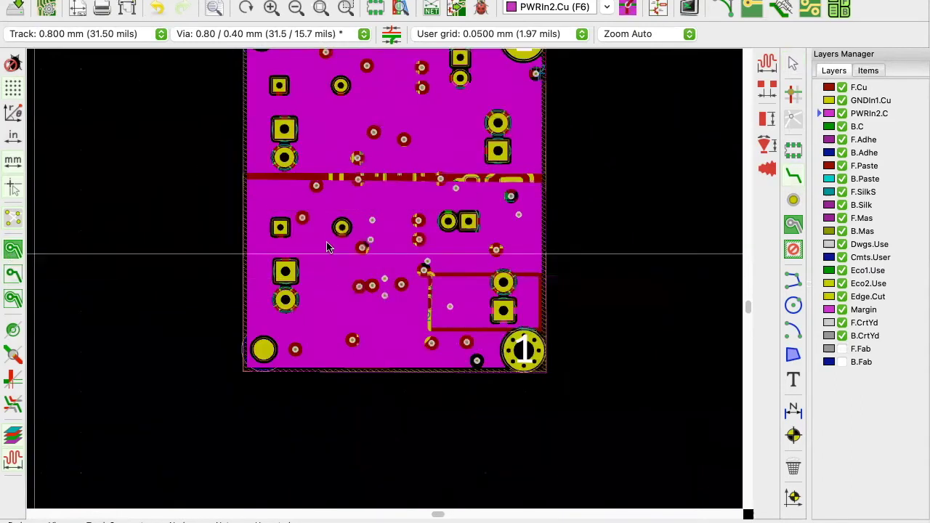
# Hide the zone fills, make F.Cu the active layer and look over the component layout of the whole board
pyautogui.click(13, 274)
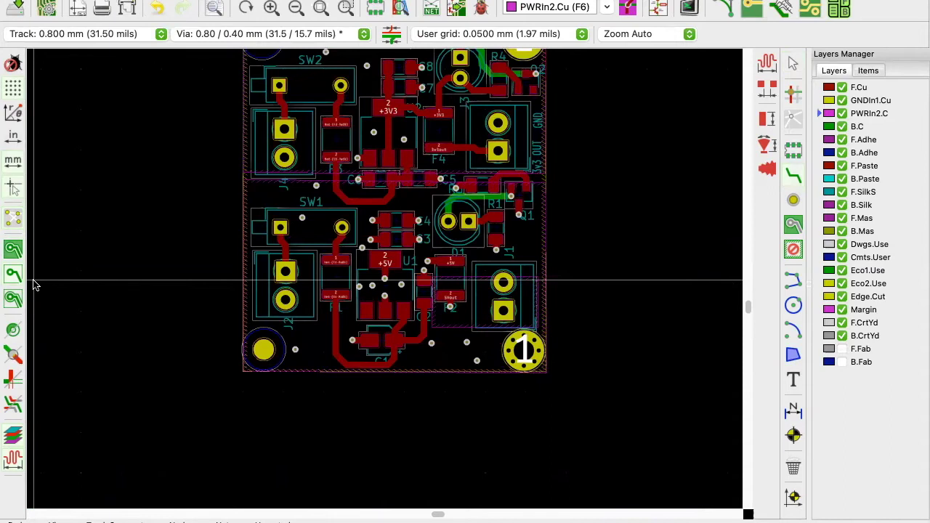
pyautogui.scroll(2, 385, 283)
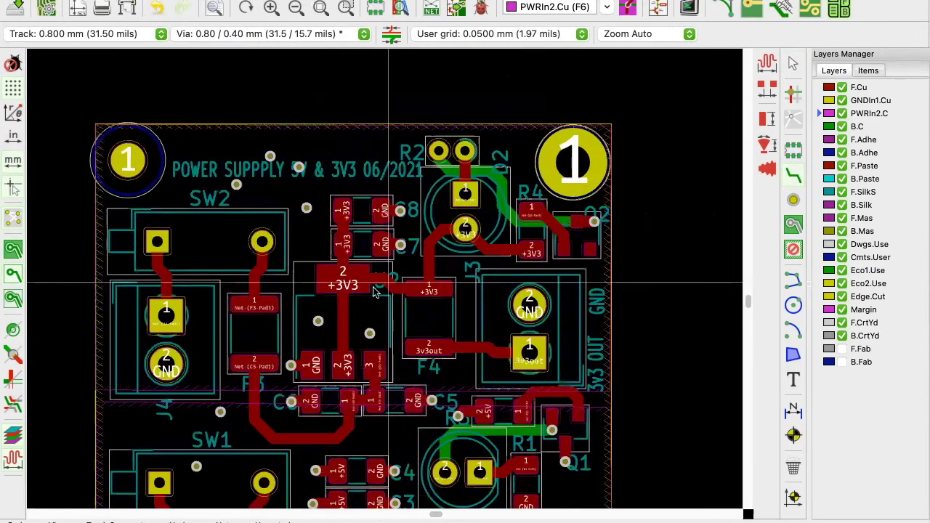
pyautogui.scroll(2, 152, 255)
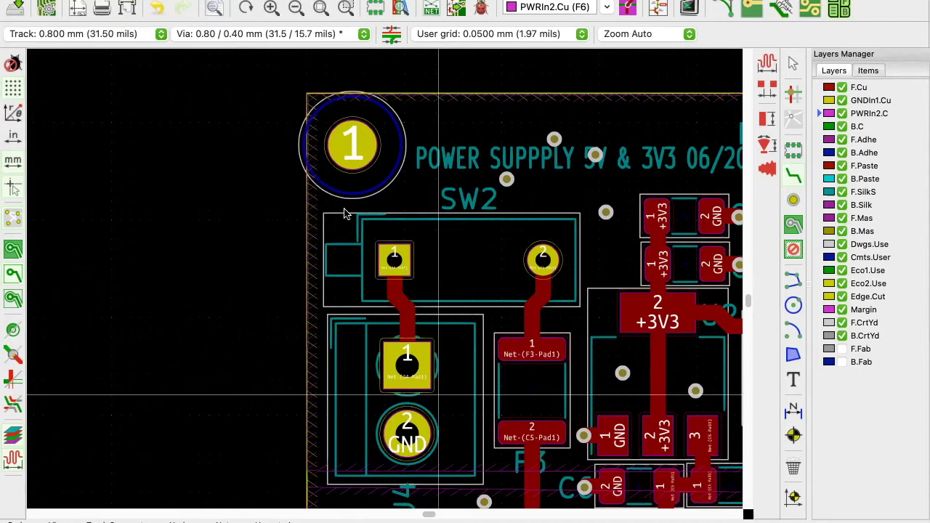
pyautogui.press('pageup')
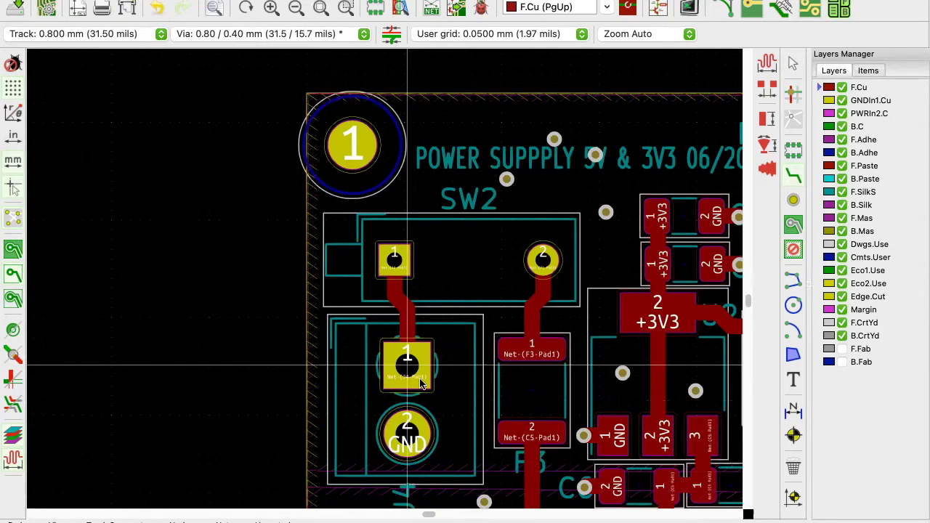
pyautogui.scroll(-4, 457, 375)
pyautogui.scroll(2, 477, 327)
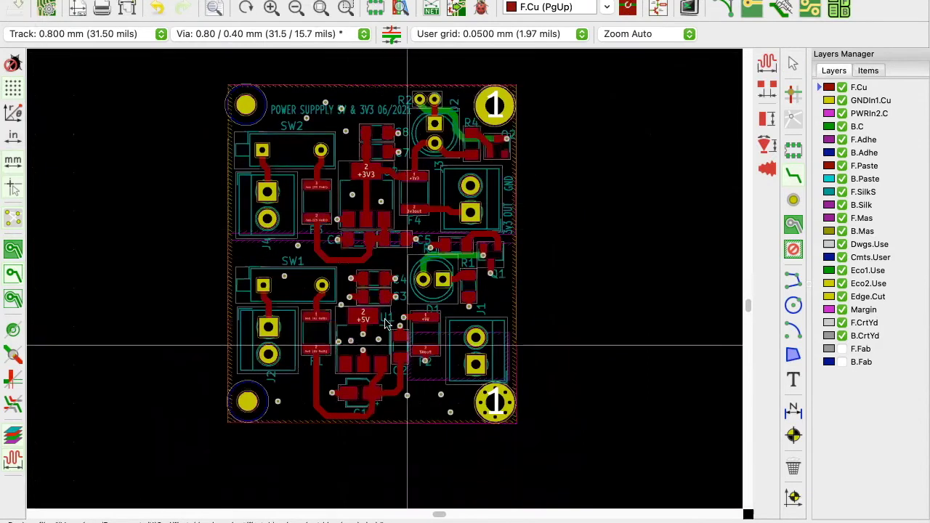
pyautogui.scroll(1, 393, 327)
pyautogui.scroll(1, 383, 224)
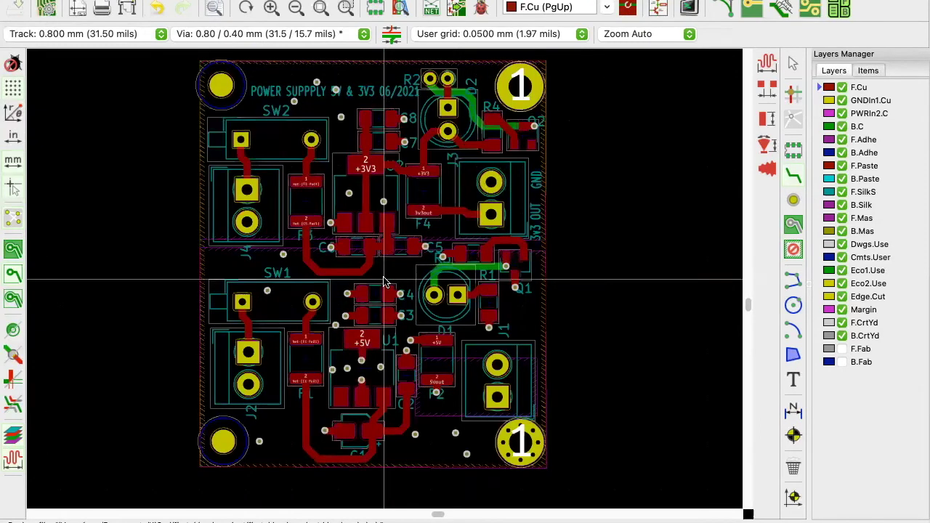
pyautogui.scroll(1, 385, 282)
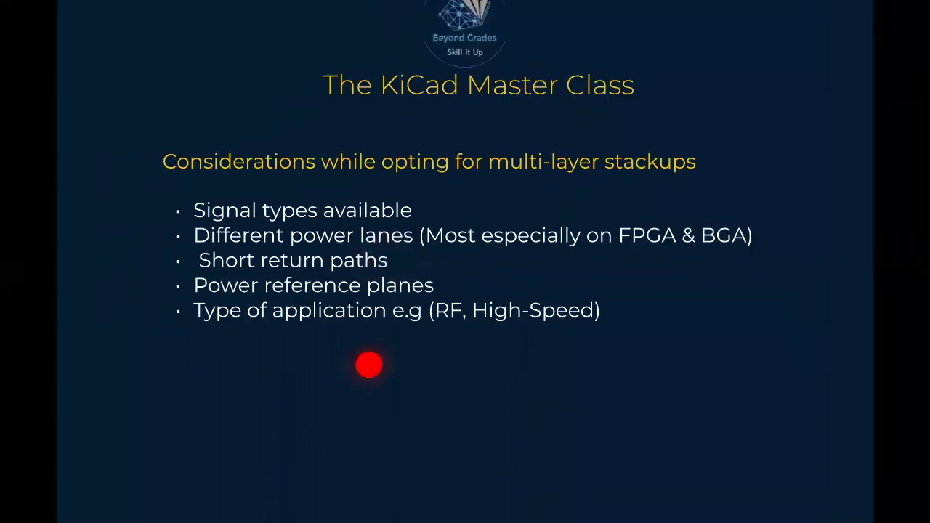
pyautogui.press('Right')
pyautogui.press('Right')
pyautogui.press('Right')
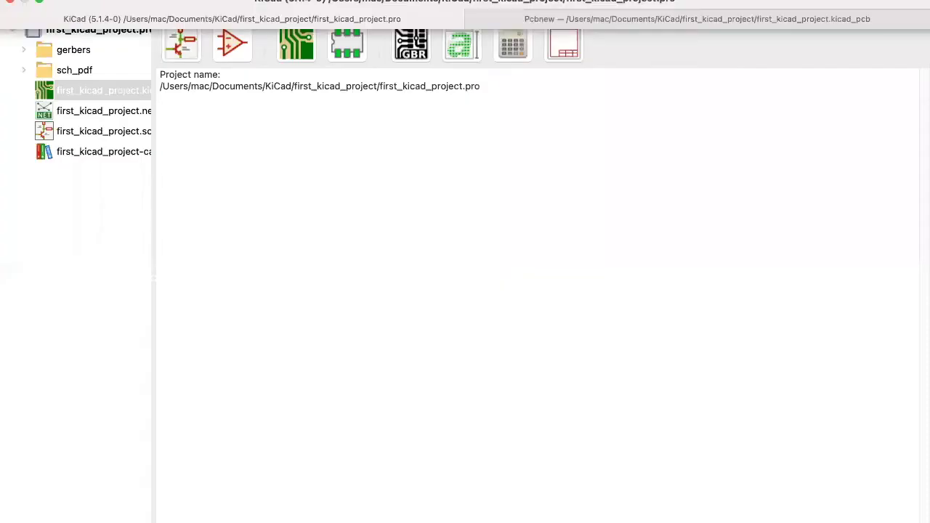
# Open the existing project Fmatrixcon.pro from fmatrixcon/src_files and open its board file Fmatrixcon.kicad_pcb
pyautogui.click(89, 1)
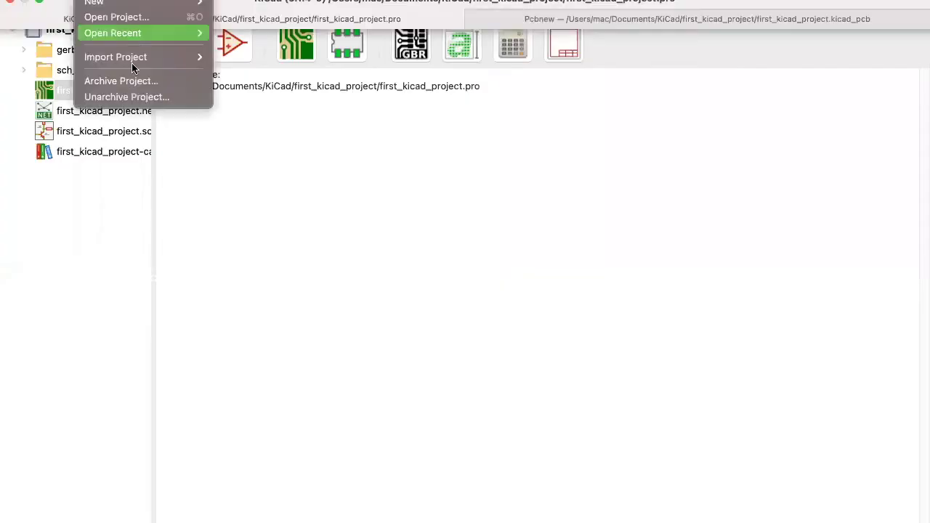
pyautogui.moveTo(133, 28)
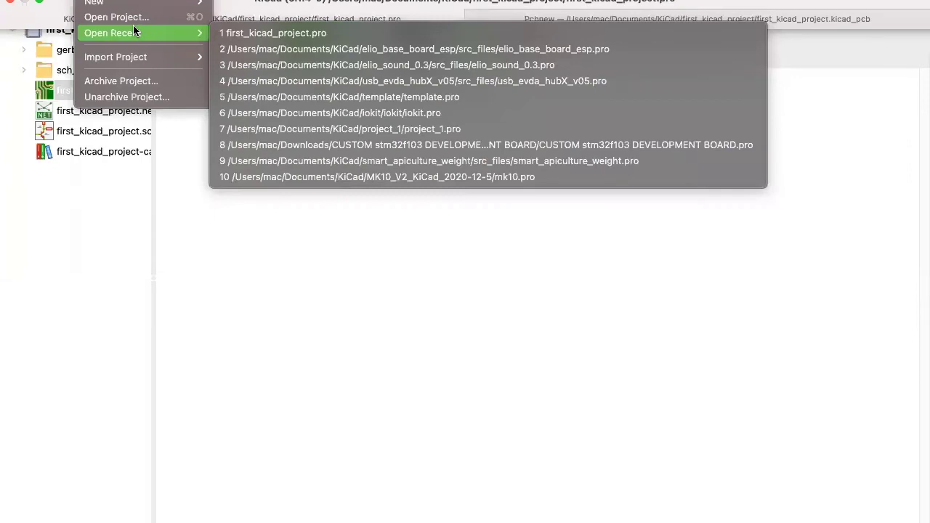
pyautogui.click(123, 20)
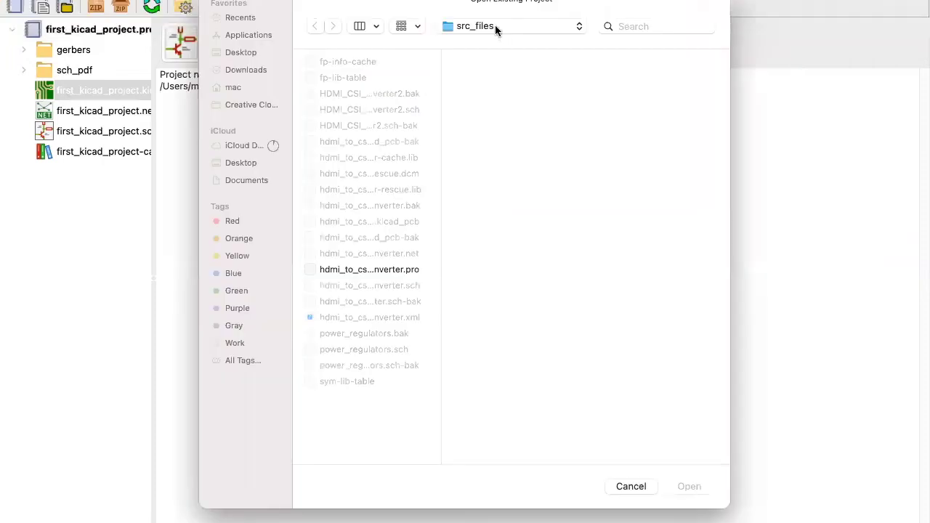
pyautogui.click(494, 26)
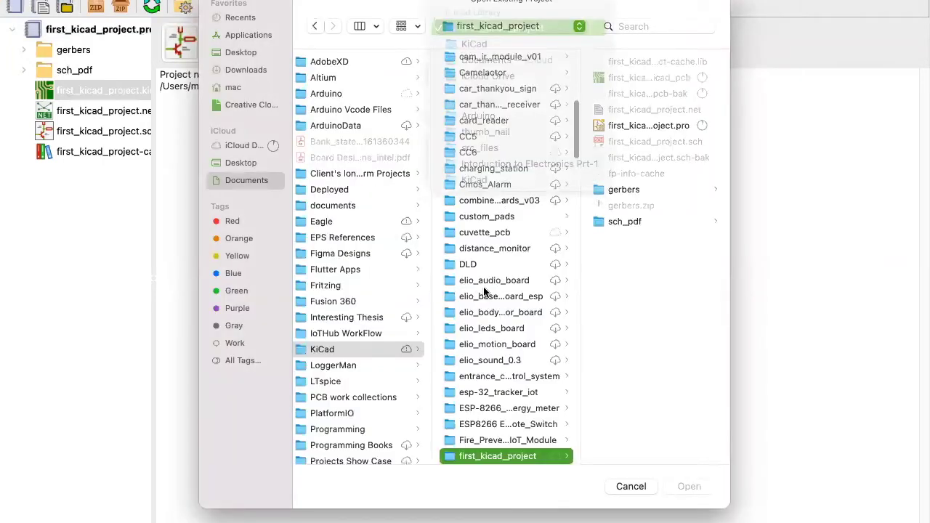
pyautogui.scroll(-4, 494, 313)
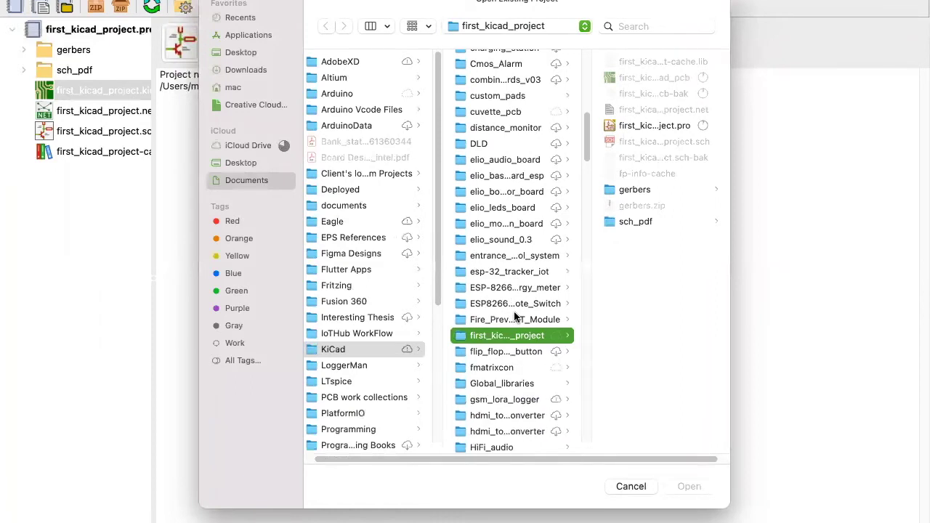
pyautogui.scroll(-3, 501, 363)
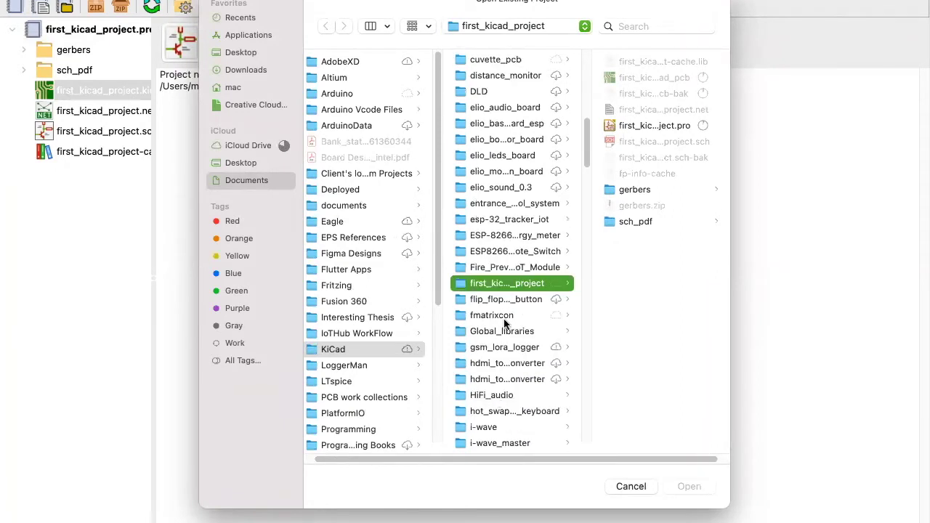
pyautogui.click(504, 317)
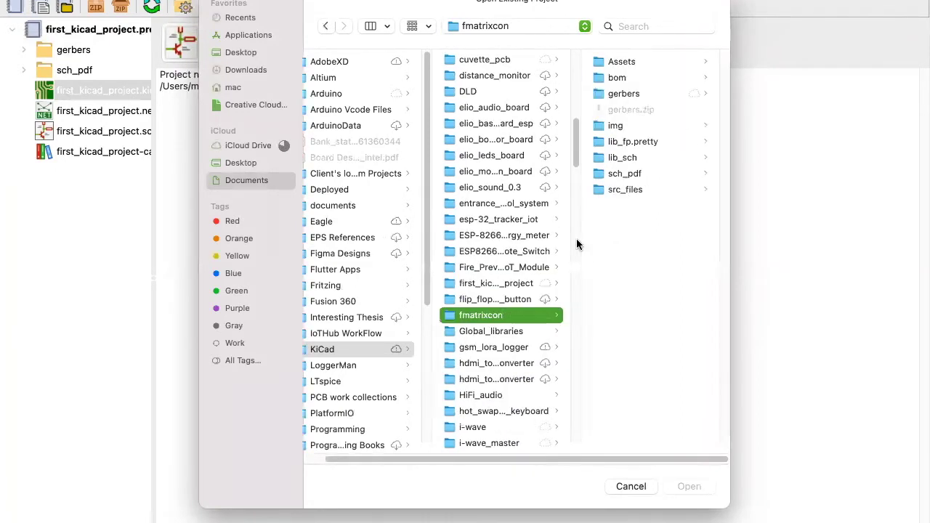
pyautogui.click(622, 189)
pyautogui.click(644, 173)
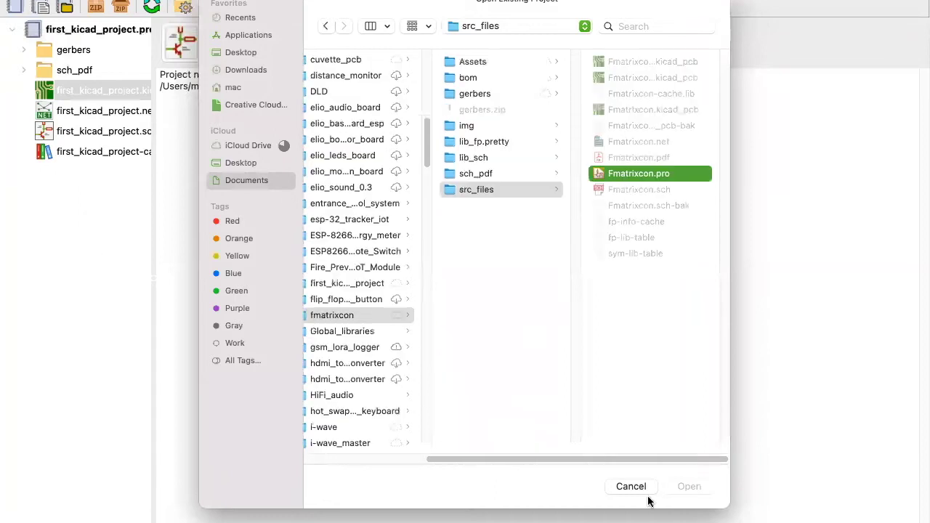
pyautogui.click(683, 486)
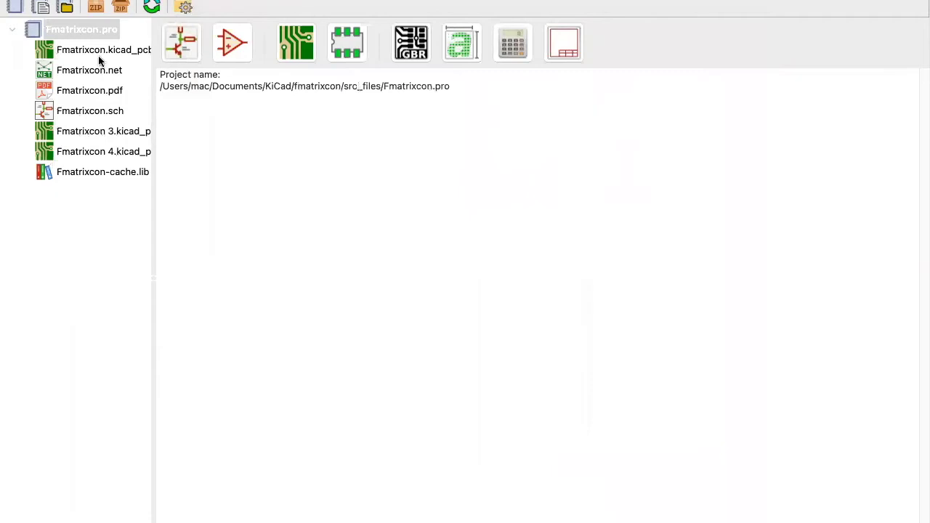
pyautogui.click(96, 50)
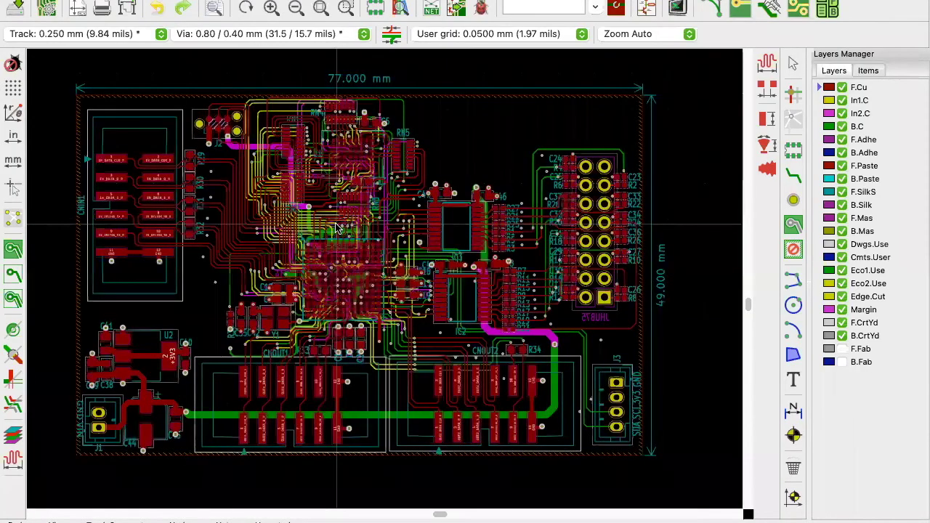
# Examine the multilayer routing and the vias placed on the BGA pads of IC1 in the middle of the board
pyautogui.scroll(3, 385, 282)
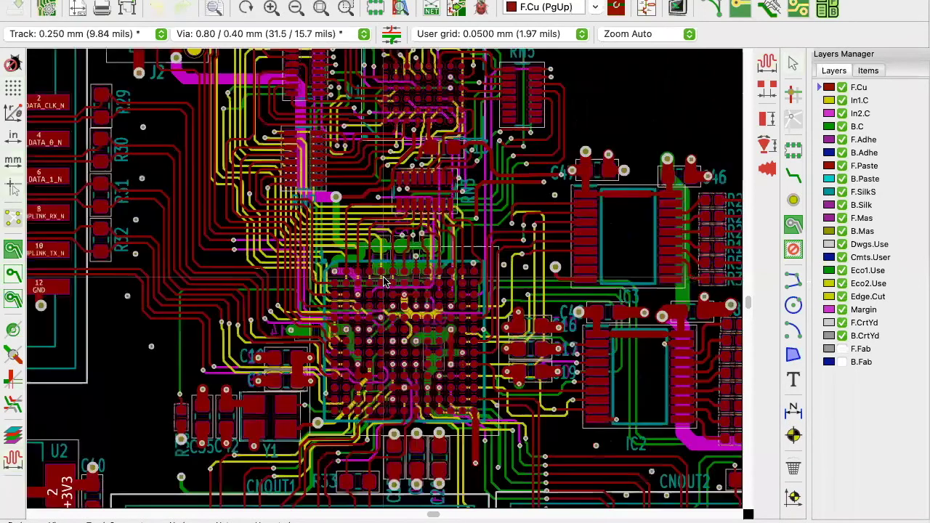
pyautogui.scroll(-3, 384, 282)
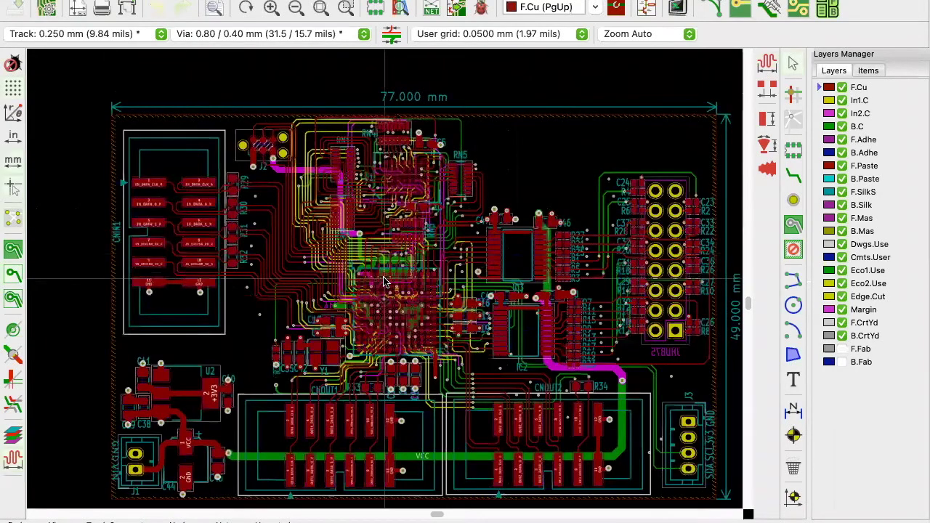
pyautogui.scroll(2, 385, 282)
pyautogui.scroll(-1, 284, 294)
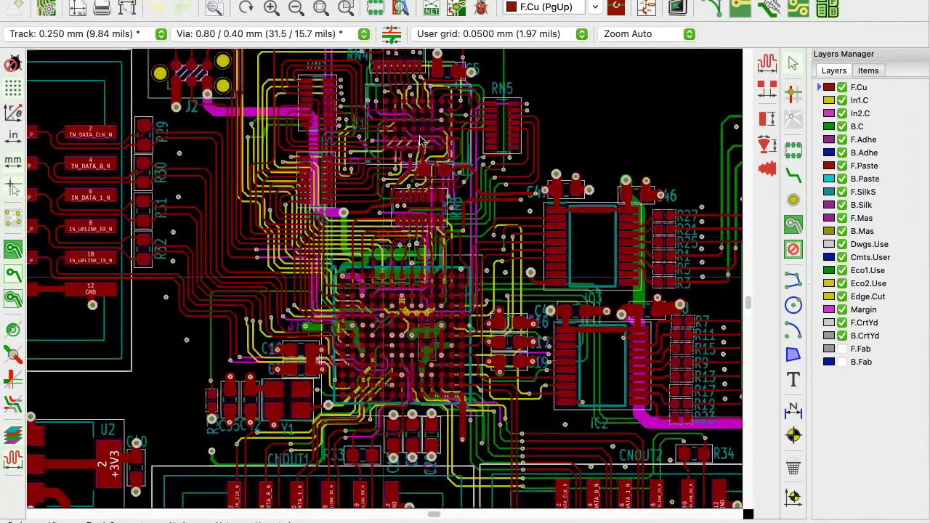
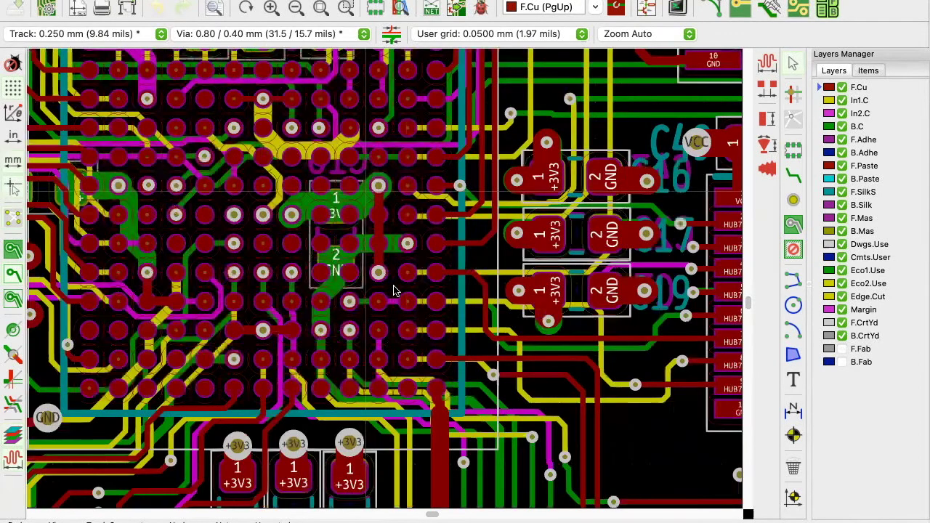
pyautogui.scroll(2, 374, 289)
pyautogui.scroll(3, 342, 306)
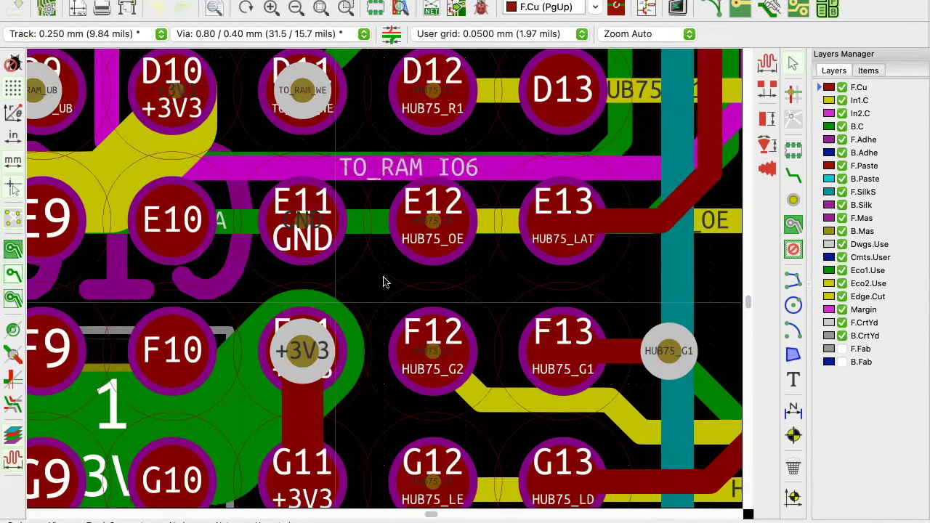
pyautogui.scroll(-3, 313, 337)
pyautogui.scroll(-1, 385, 282)
pyautogui.hscroll(-3, 385, 282)
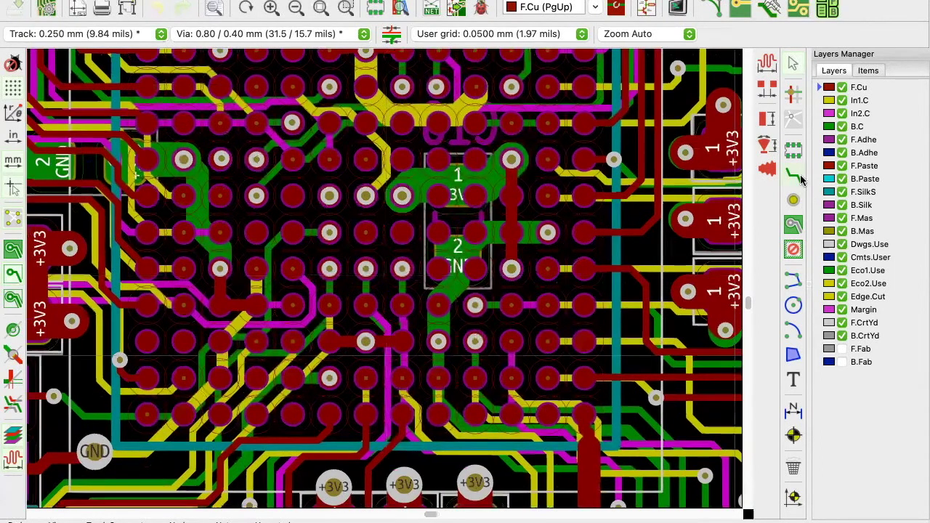
pyautogui.scroll(2, 385, 282)
pyautogui.scroll(1, 412, 244)
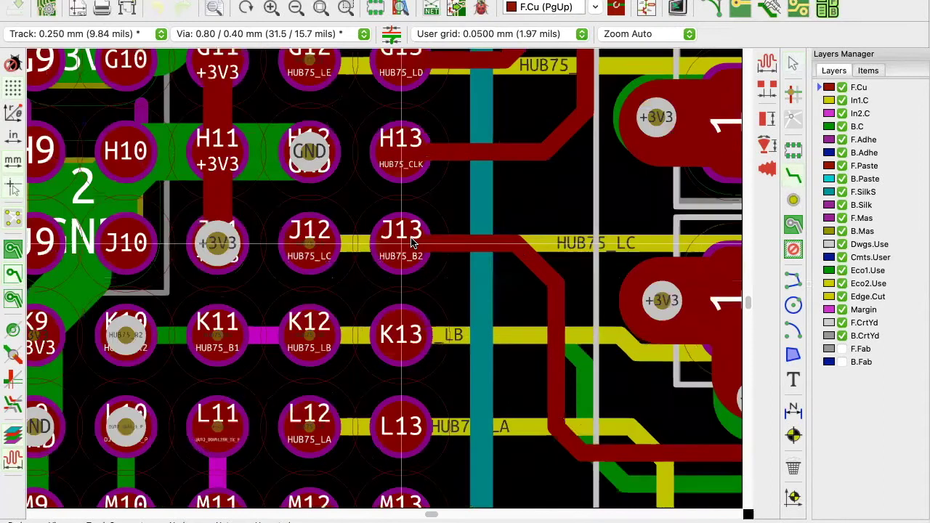
pyautogui.scroll(-2, 385, 282)
pyautogui.click(405, 284)
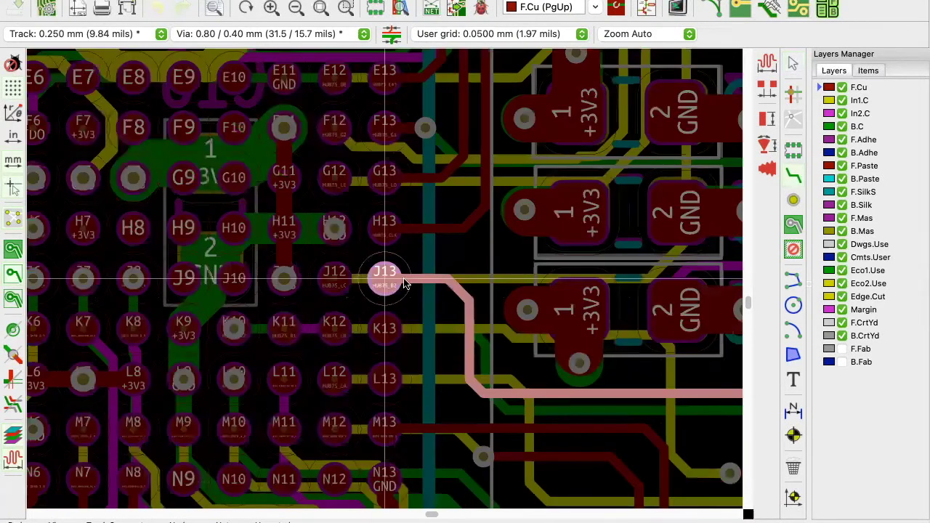
pyautogui.scroll(1, 414, 288)
pyautogui.press('x')
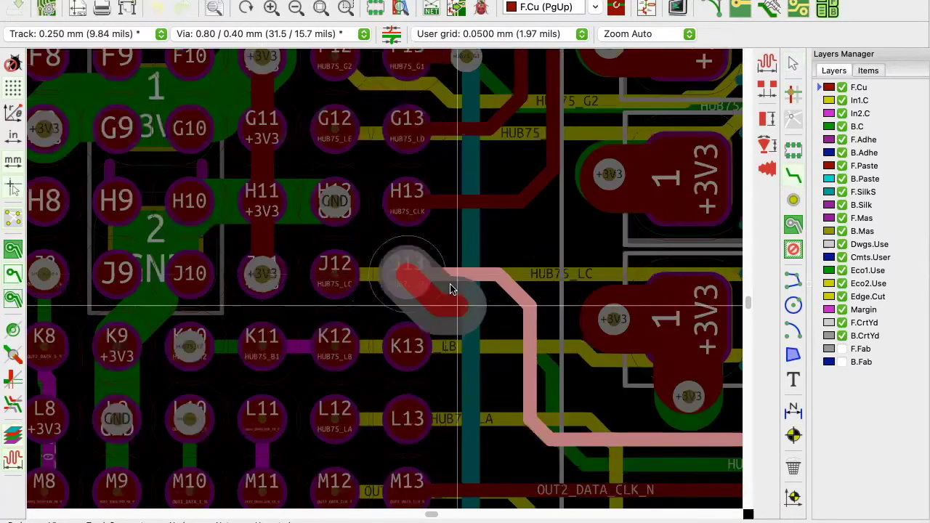
pyautogui.press('Escape')
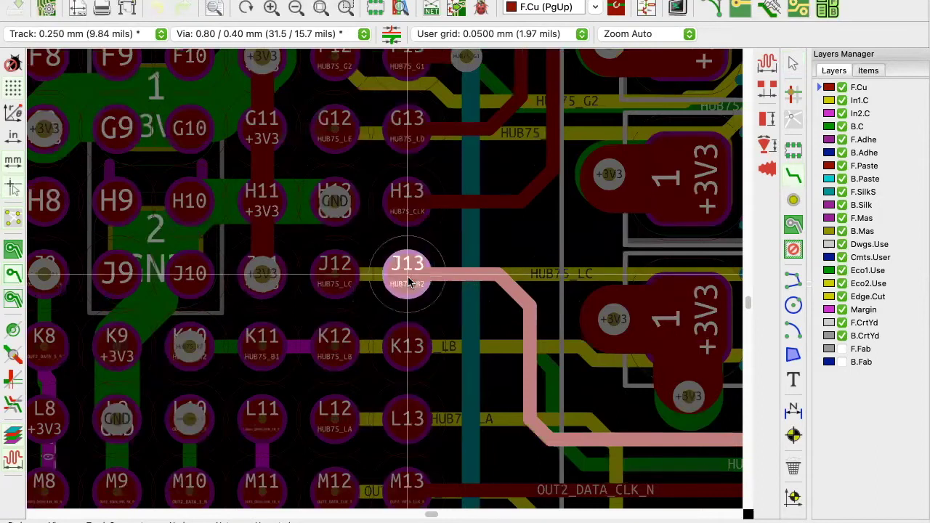
# Delete the +3V3 via on BGA pad J11 and try to place a new via there with the routing tool
pyautogui.scroll(1, 430, 275)
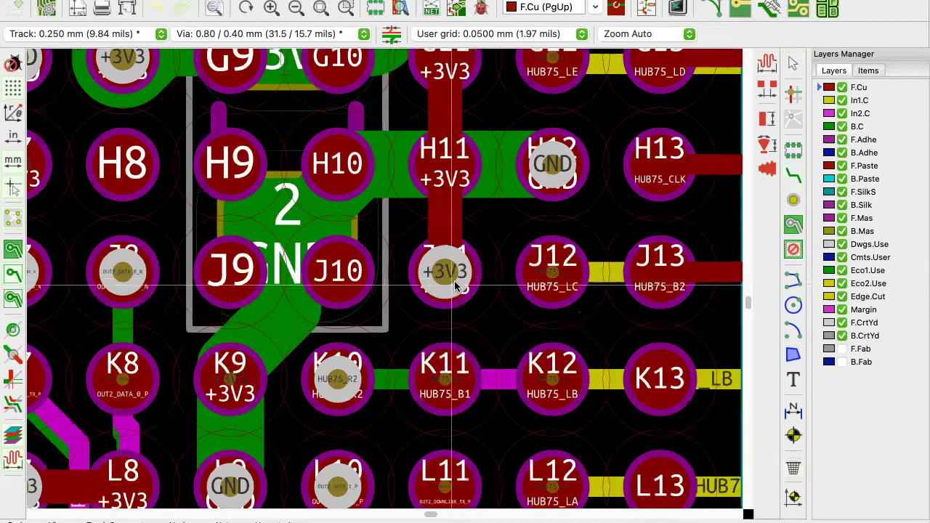
pyautogui.press('Delete')
pyautogui.click(792, 175)
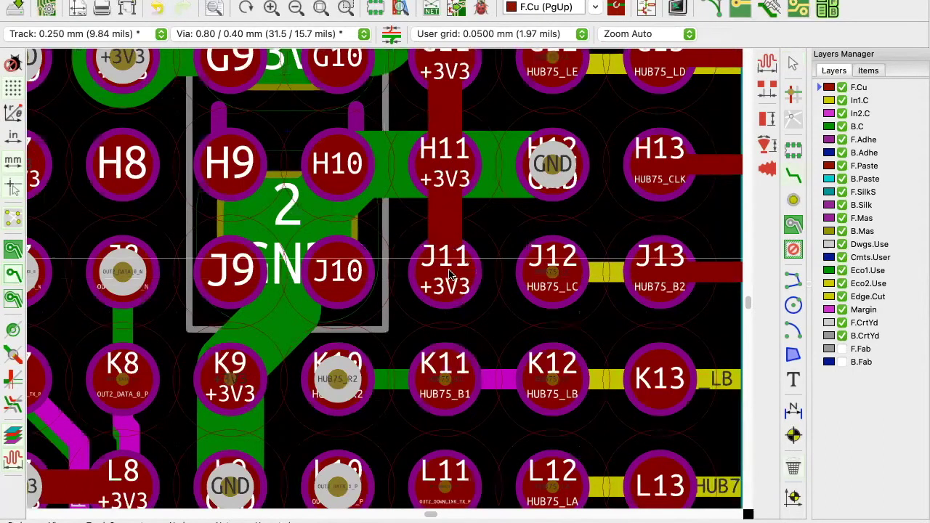
pyautogui.click(446, 272)
pyautogui.press('v')
pyautogui.press('v')
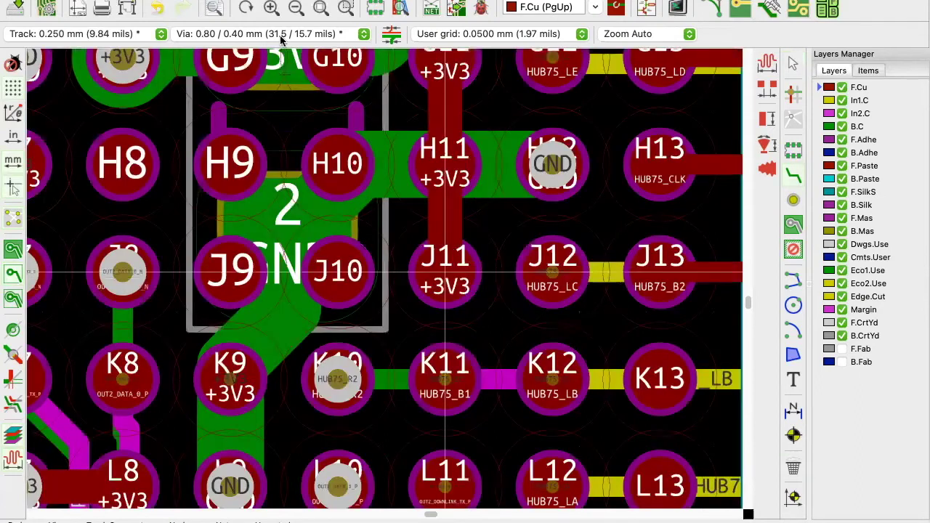
# Try a 0.60 / 0.30 mm +3V3 via on pad J11, then delete it
pyautogui.click(276, 34)
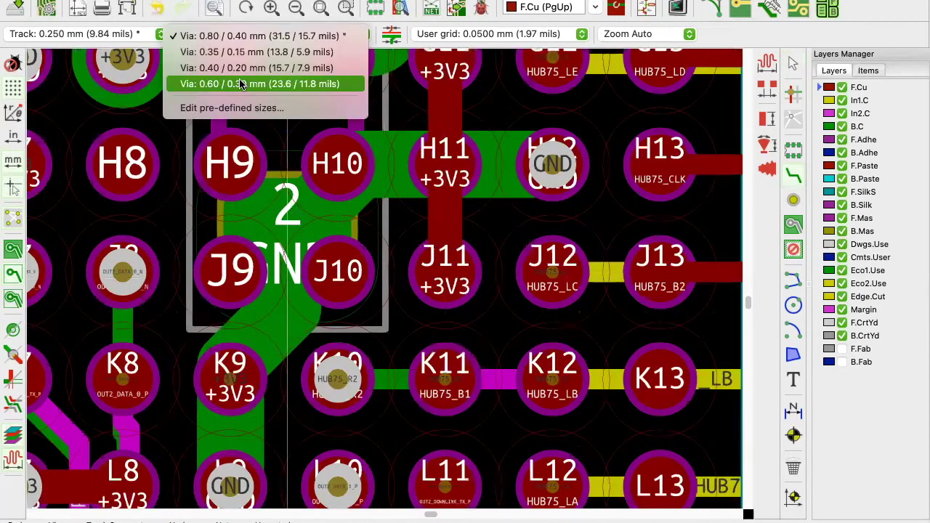
pyautogui.click(247, 84)
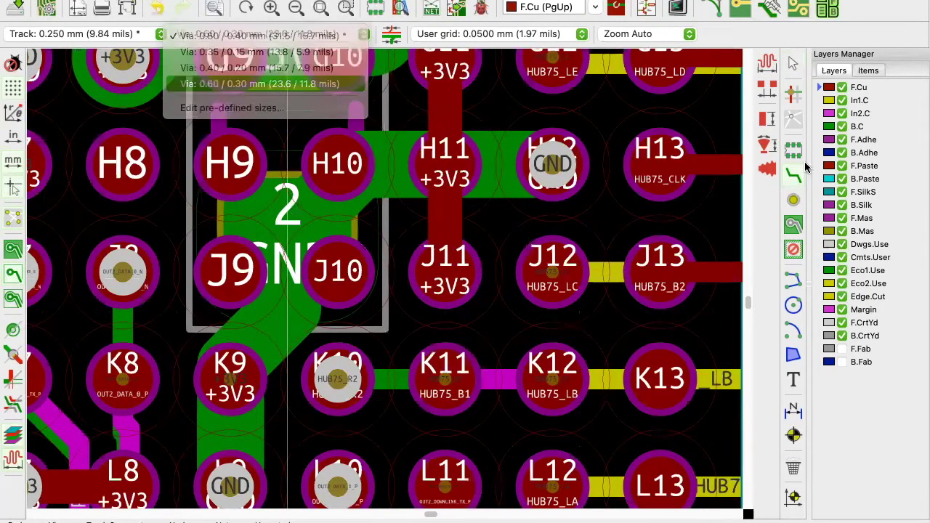
pyautogui.click(457, 271)
pyautogui.press('v')
pyautogui.click(450, 284)
pyautogui.scroll(-2, 385, 282)
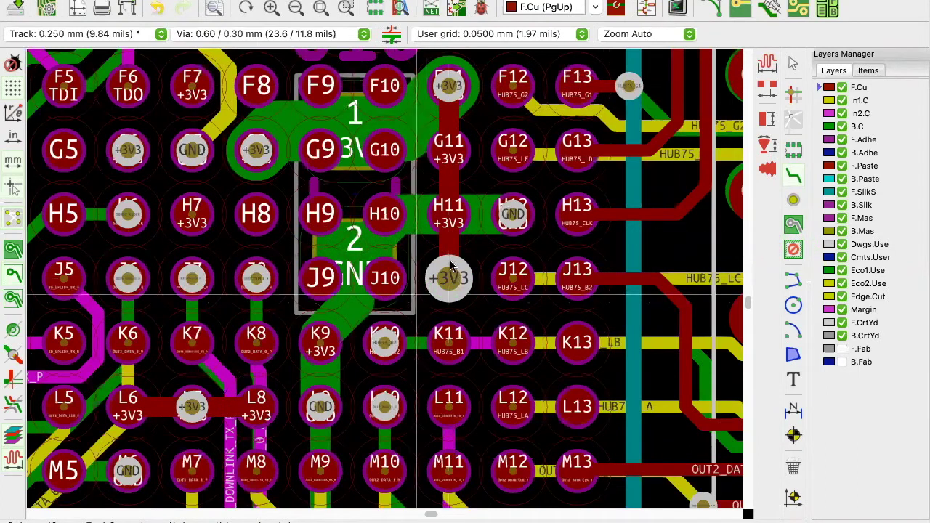
pyautogui.press('Delete')
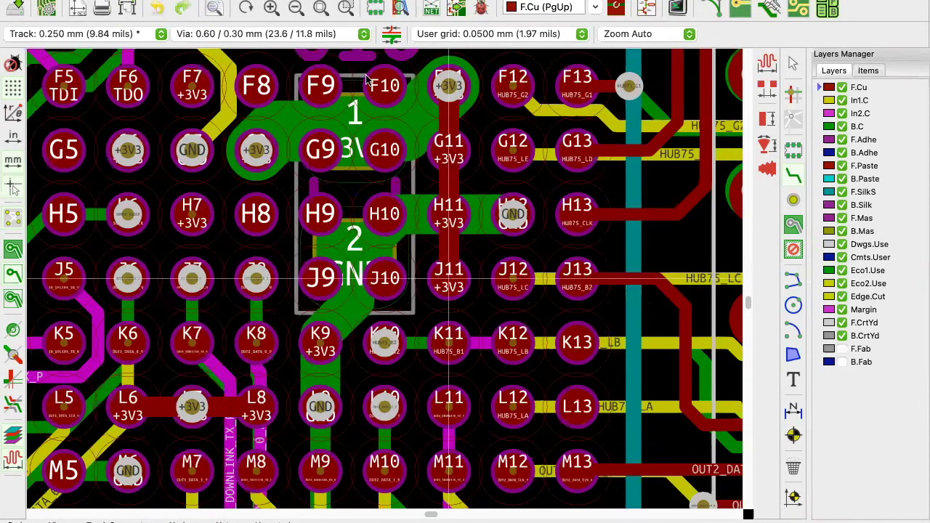
# Check the size of the existing +3V3 via on pad F11
pyautogui.click(445, 86)
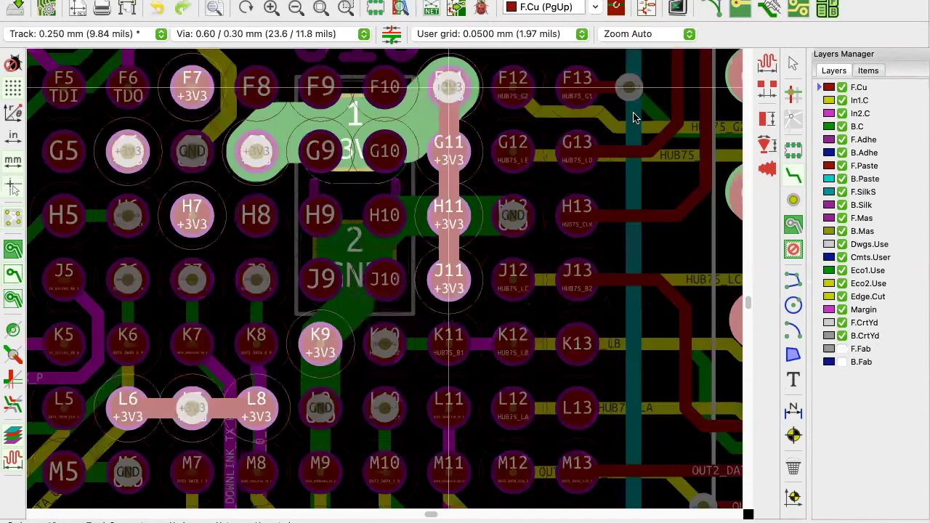
pyautogui.press('Escape')
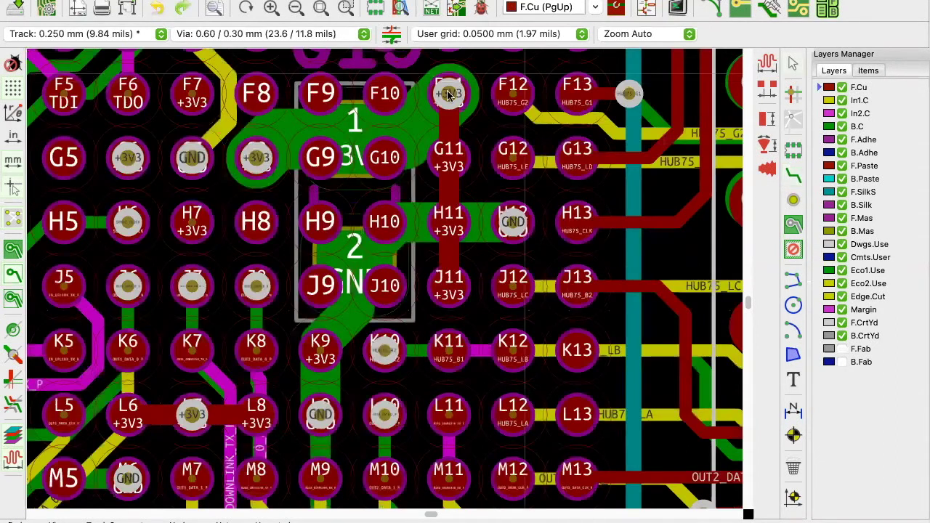
pyautogui.click(462, 109)
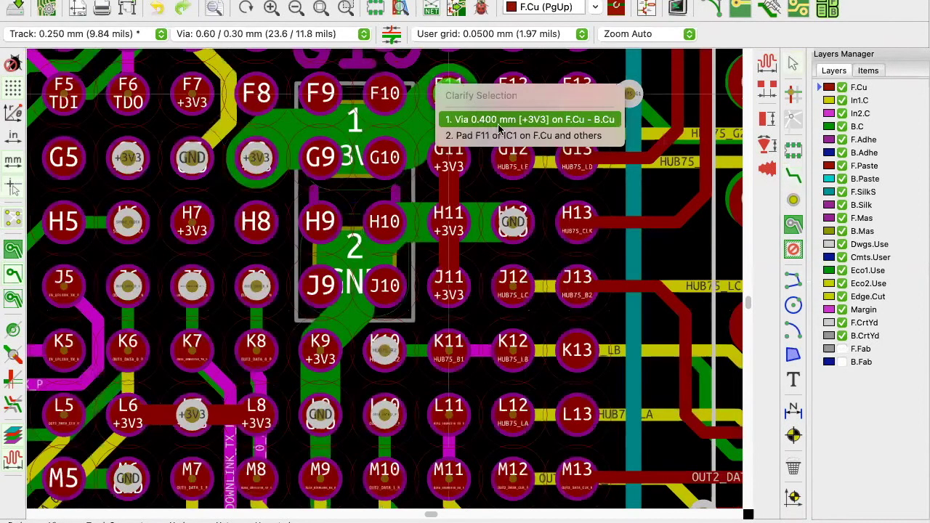
# Set the via size to 0.40 / 0.20 mm and place a +3V3 via on pad J11
pyautogui.click(287, 35)
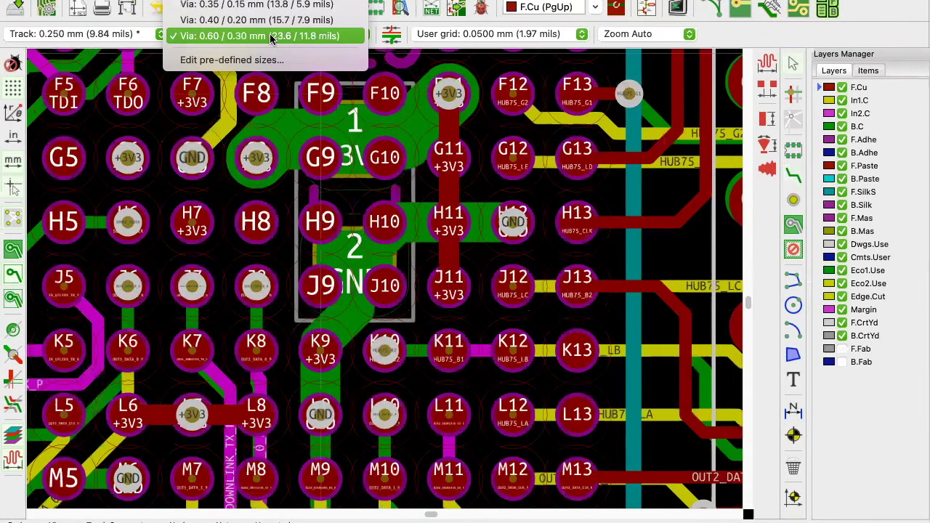
pyautogui.press('Return')
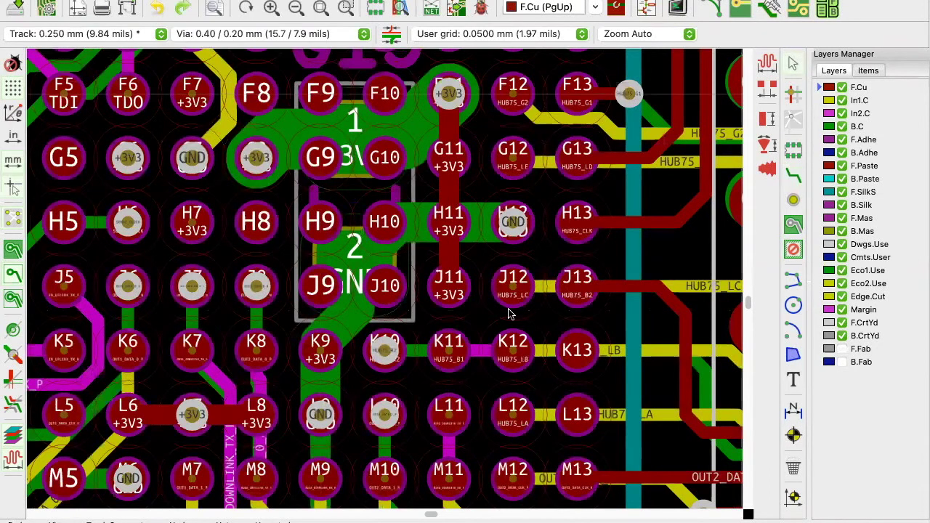
pyautogui.press('x')
pyautogui.click(450, 288)
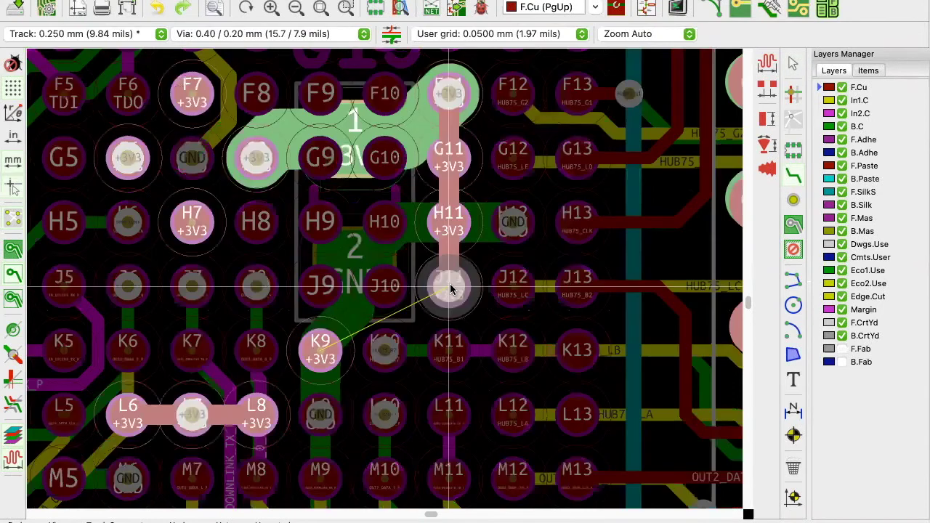
pyautogui.press('Escape')
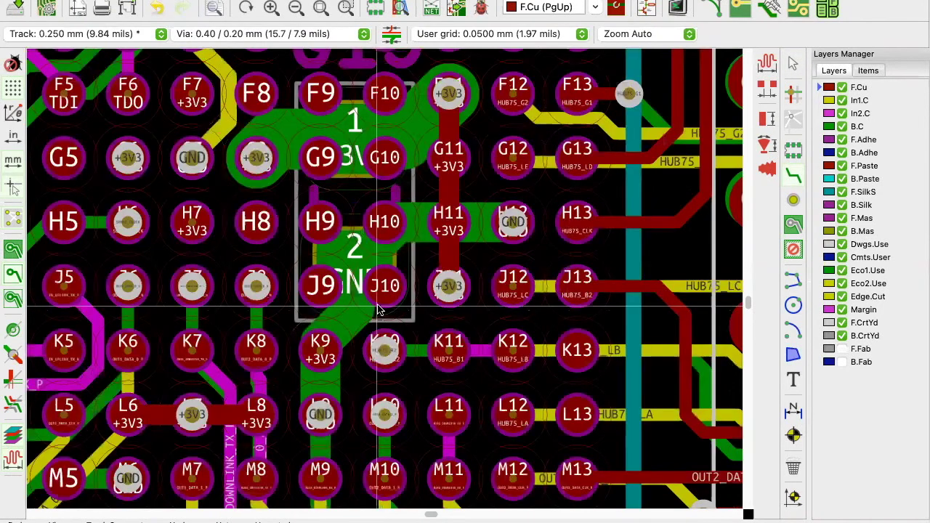
pyautogui.scroll(-2, 385, 284)
pyautogui.scroll(2, 385, 284)
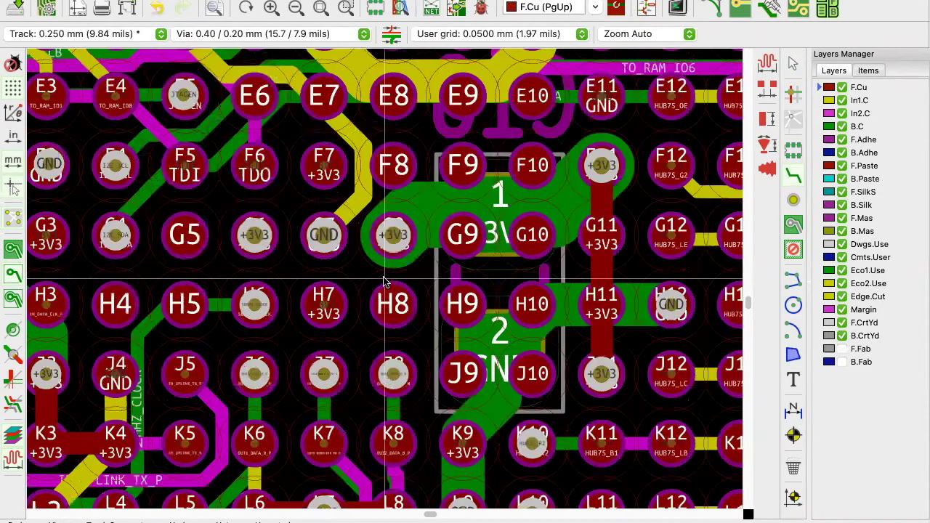
# Make In2.Cu the active layer and show the filled copper zones around the BGA
pyautogui.scroll(-1, 569, 220)
pyautogui.scroll(-3, 384, 282)
pyautogui.hscroll(3, 384, 282)
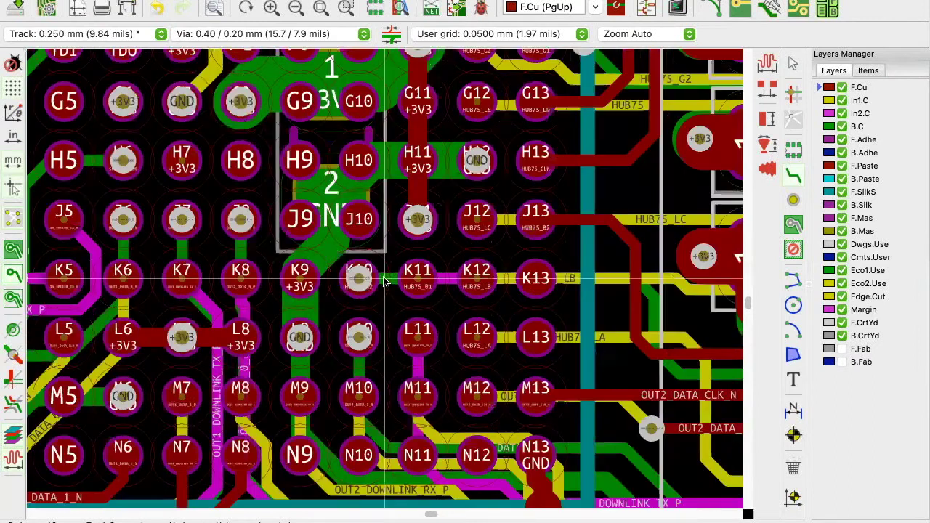
pyautogui.scroll(1, 418, 220)
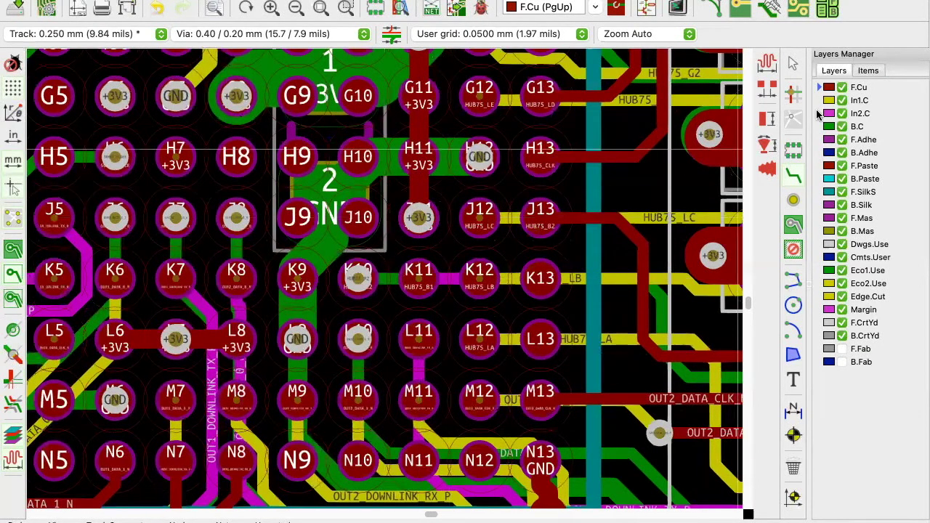
pyautogui.click(817, 114)
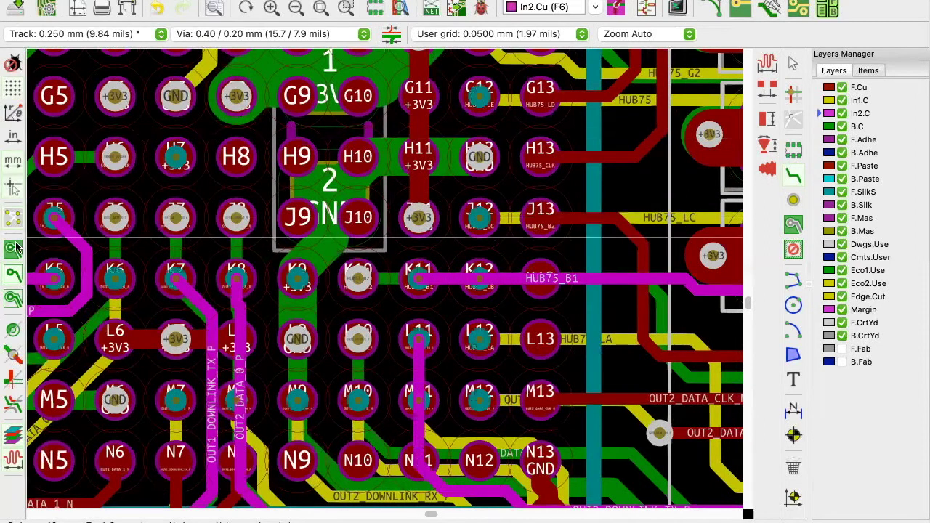
pyautogui.press('b')
pyautogui.scroll(-2, 306, 264)
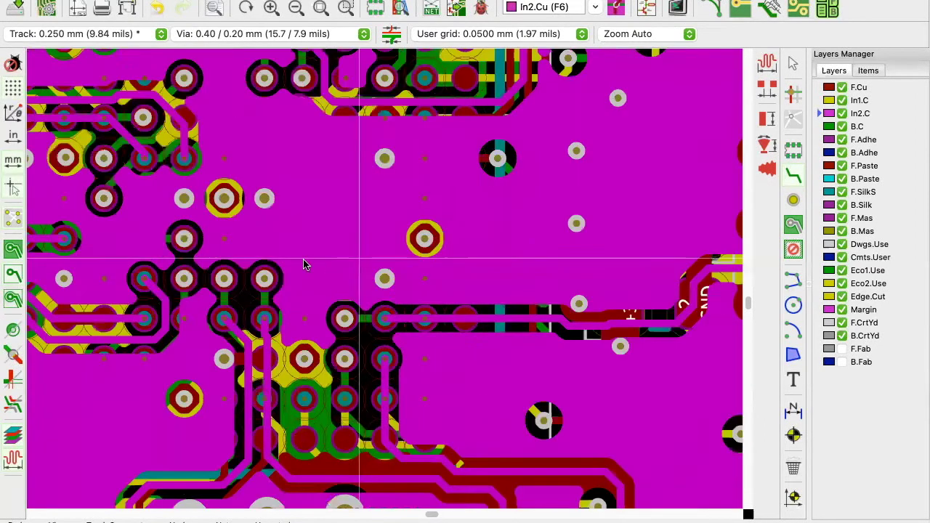
# Inspect how the +3V3 via on pad J11 meets the In2.Cu copper plane, and hide the zone fills
pyautogui.scroll(-2, 441, 315)
pyautogui.scroll(5, 342, 261)
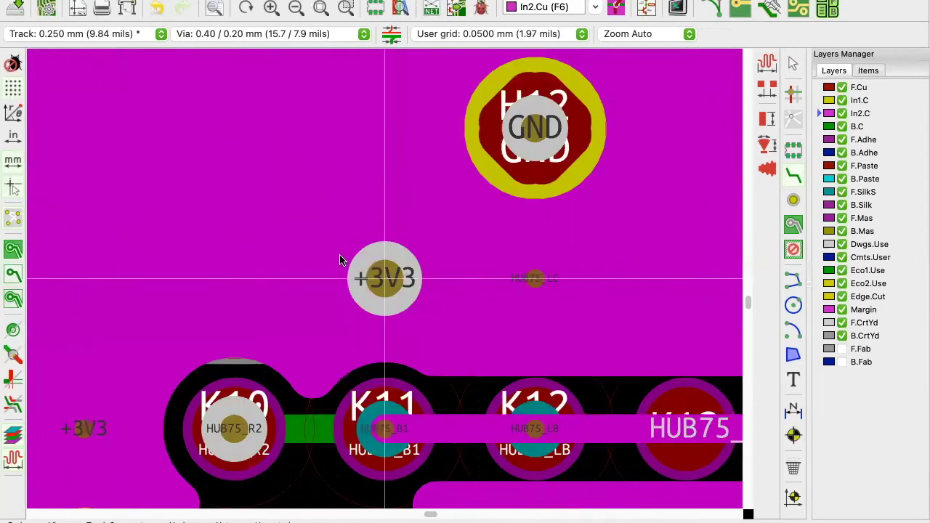
pyautogui.scroll(-4, 385, 282)
pyautogui.scroll(1, 375, 269)
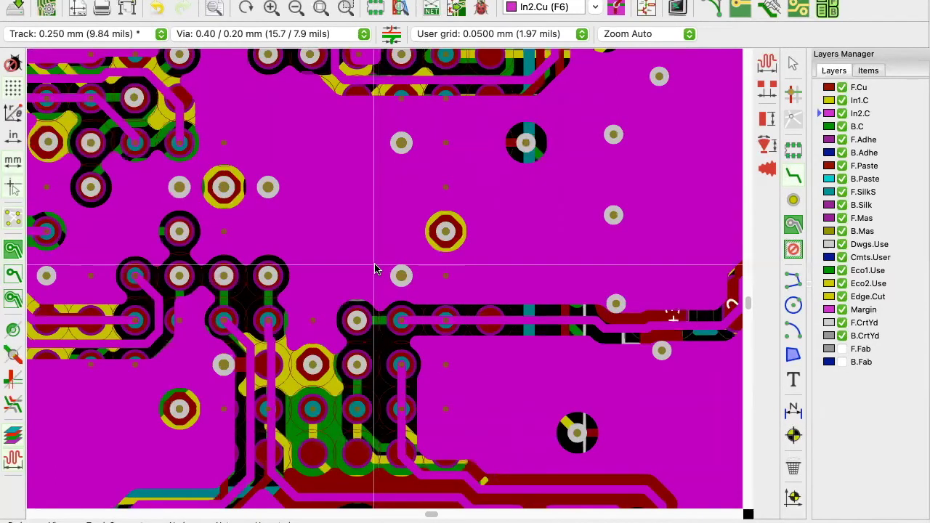
pyautogui.click(13, 274)
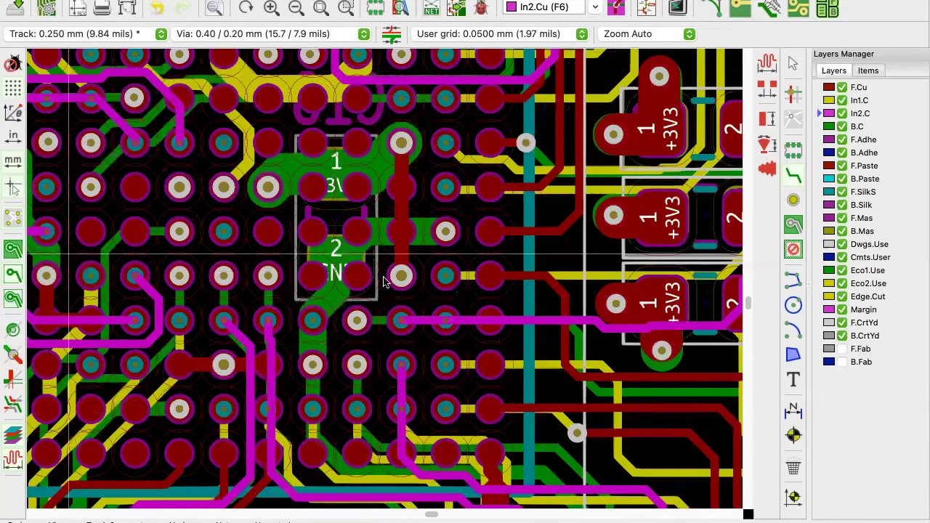
# Examine the decoupling capacitors C16, C17 and C19 beside the BGA, including their +3V3 and GND vias and nearby tracks
pyautogui.scroll(-2, 384, 282)
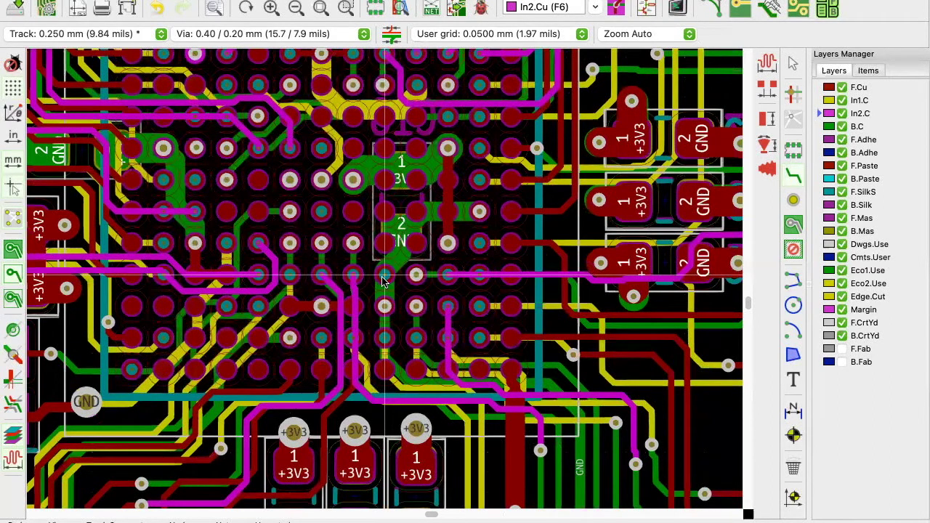
pyautogui.scroll(-2, 384, 279)
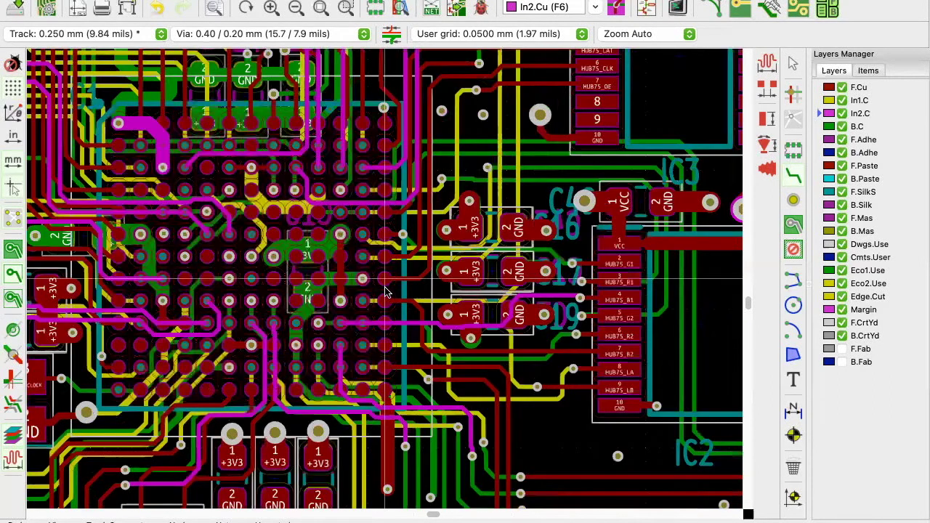
pyautogui.scroll(-2, 386, 292)
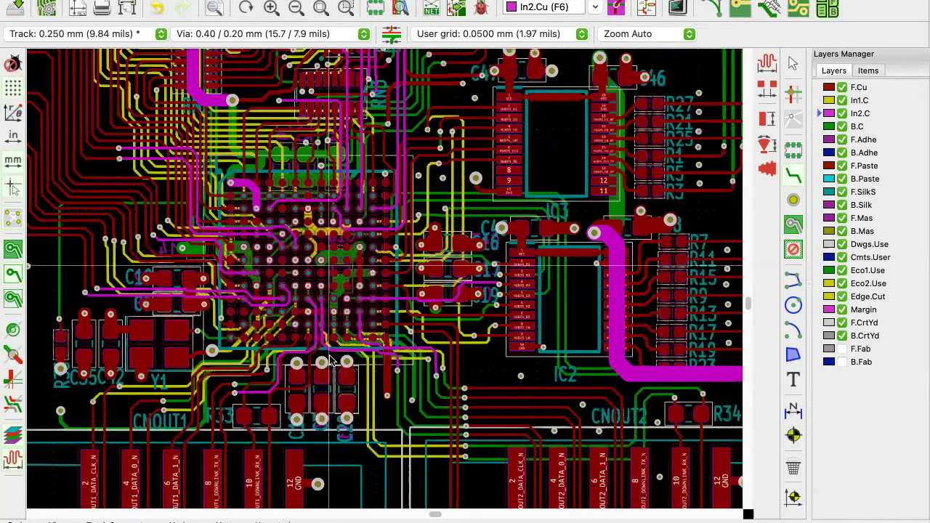
pyautogui.scroll(1, 385, 283)
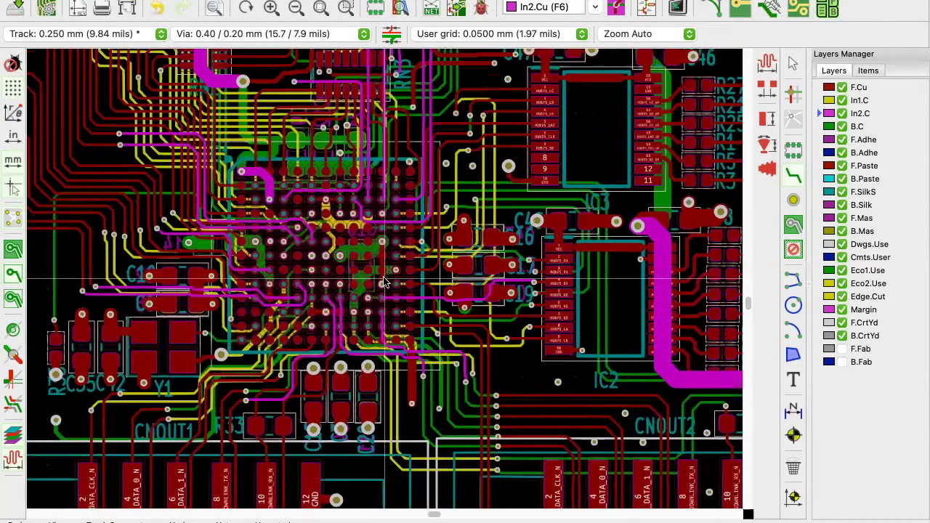
pyautogui.scroll(1, 385, 284)
pyautogui.scroll(2, 385, 282)
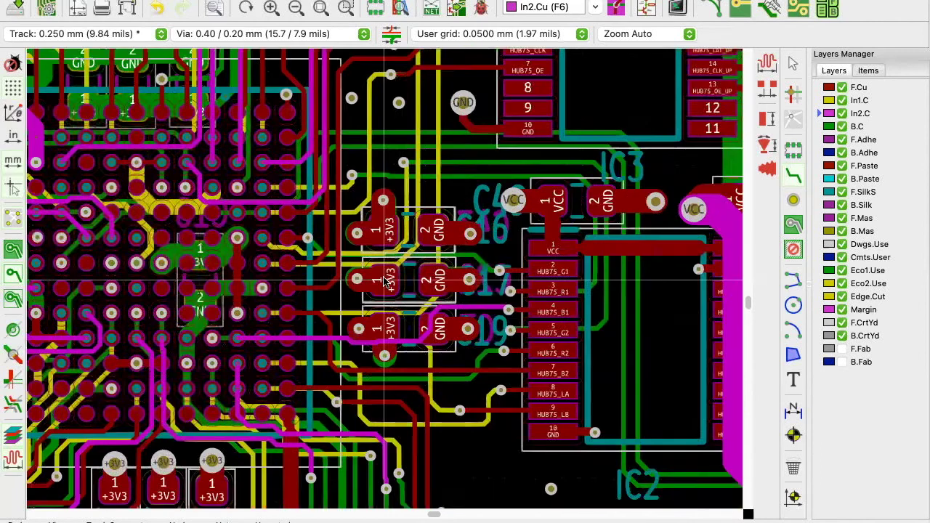
pyautogui.scroll(2, 385, 284)
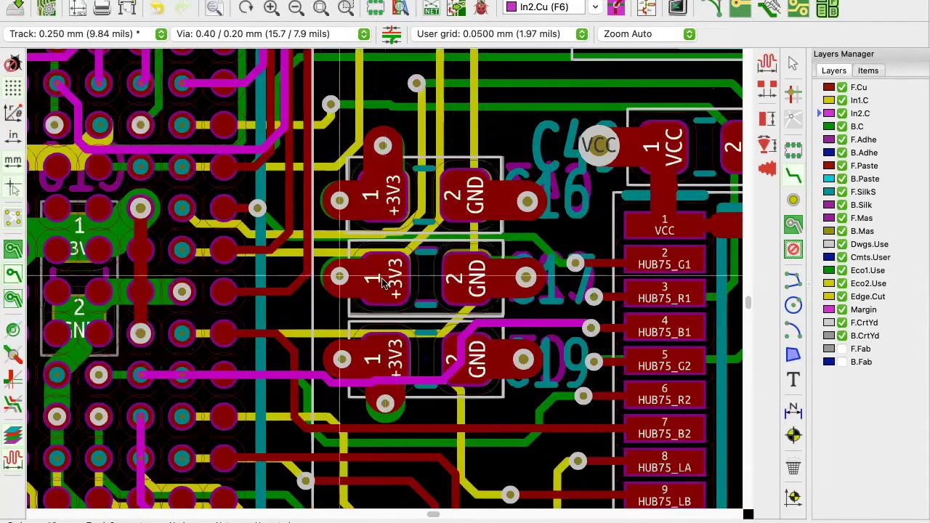
pyautogui.scroll(1, 385, 283)
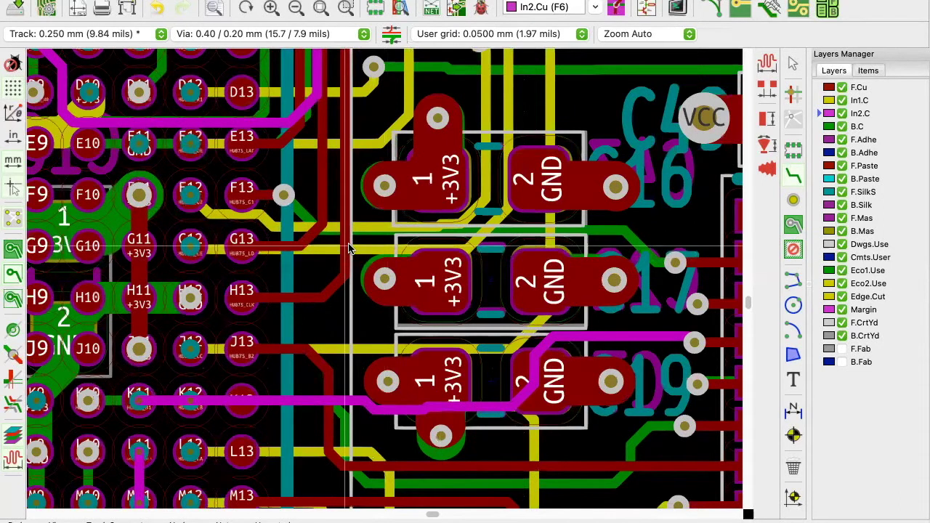
pyautogui.scroll(-1, 253, 224)
pyautogui.scroll(-2, 326, 247)
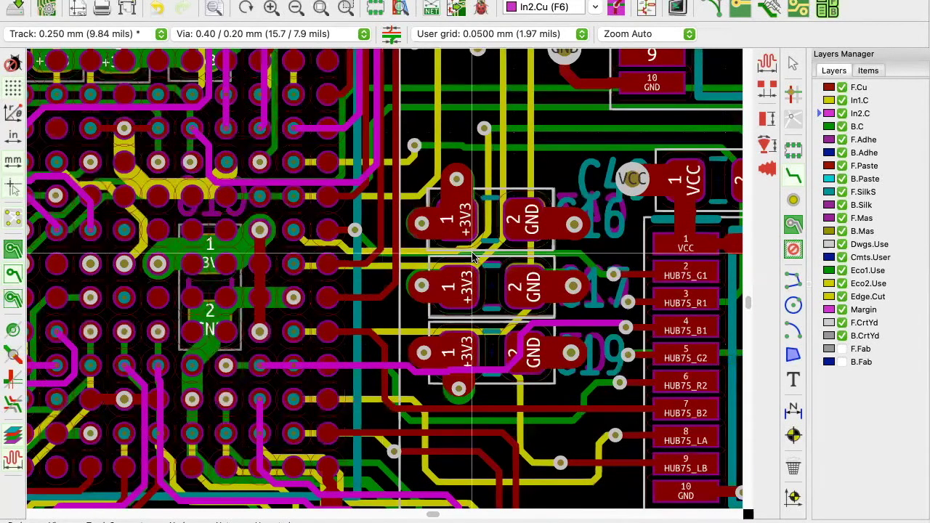
pyautogui.click(356, 267)
pyautogui.scroll(-2, 443, 283)
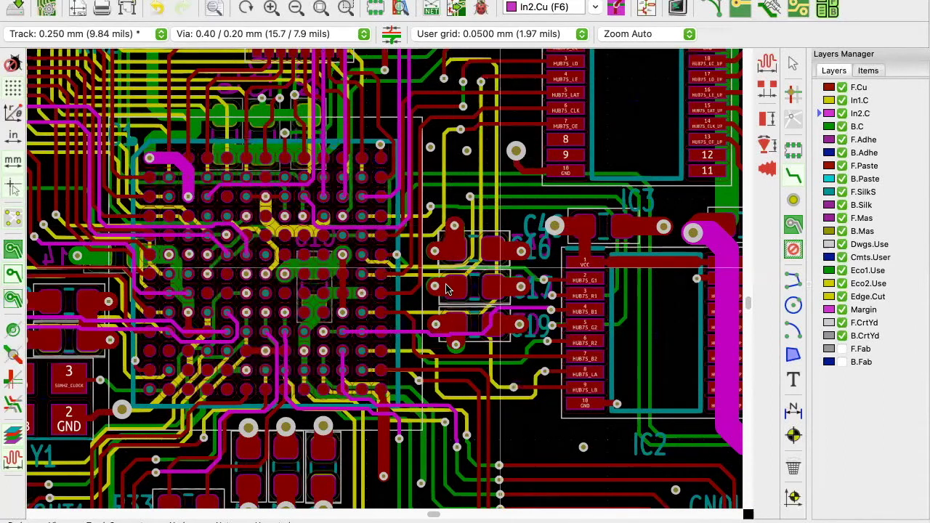
# Open the 3D view of the board and enlarge the area around IC1
pyautogui.click(14, 7)
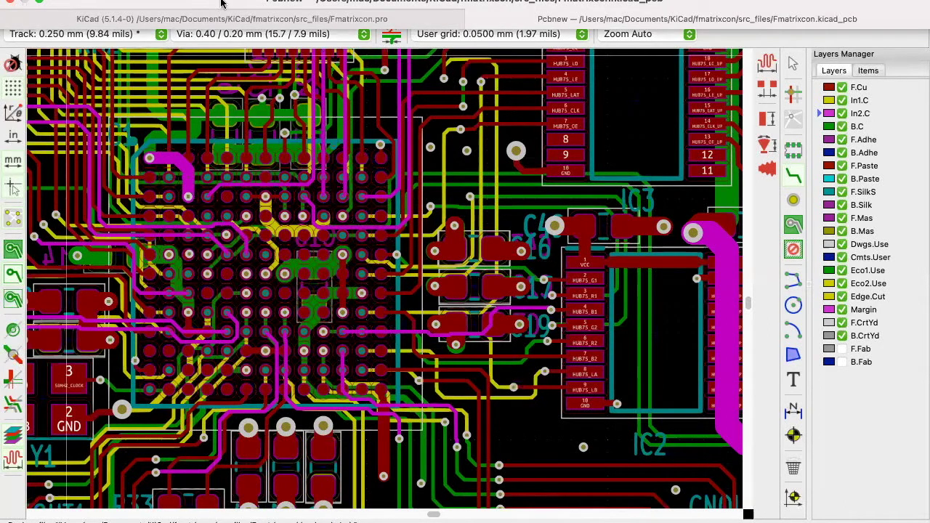
pyautogui.click(143, 1)
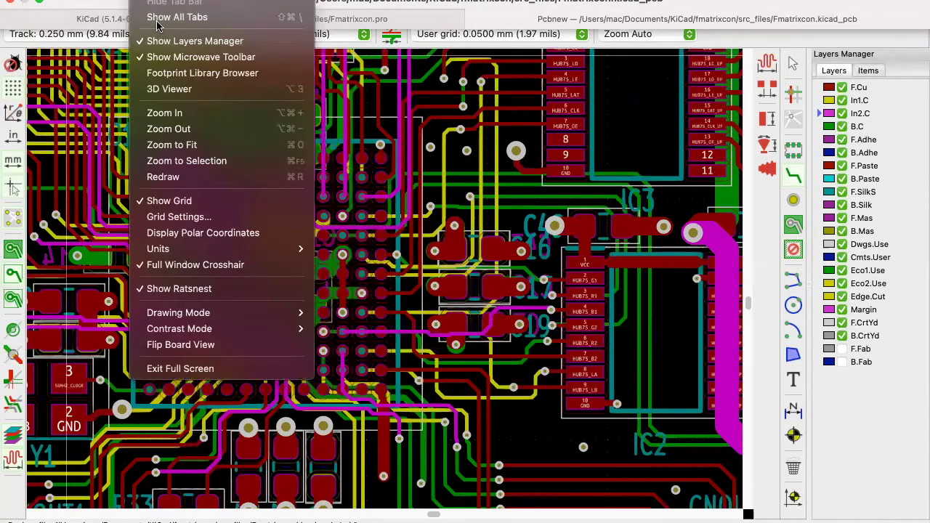
pyautogui.click(166, 90)
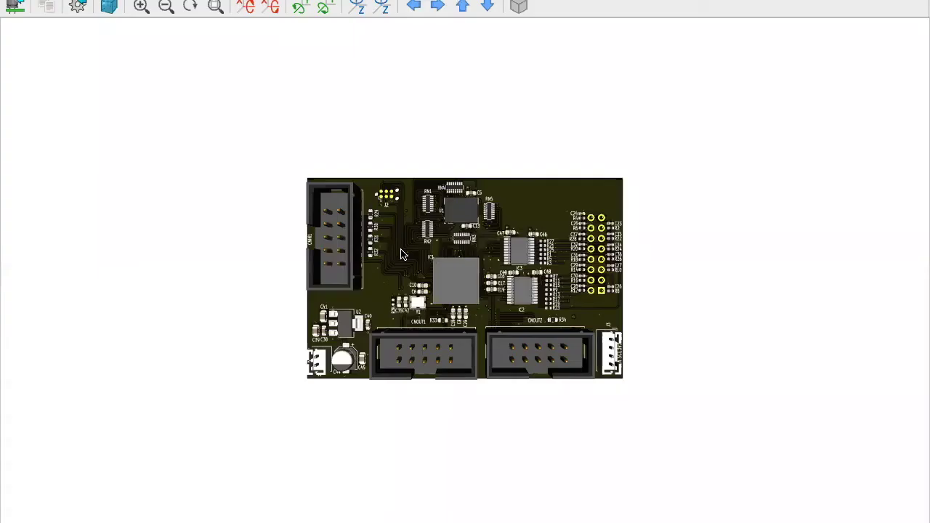
pyautogui.scroll(3, 503, 269)
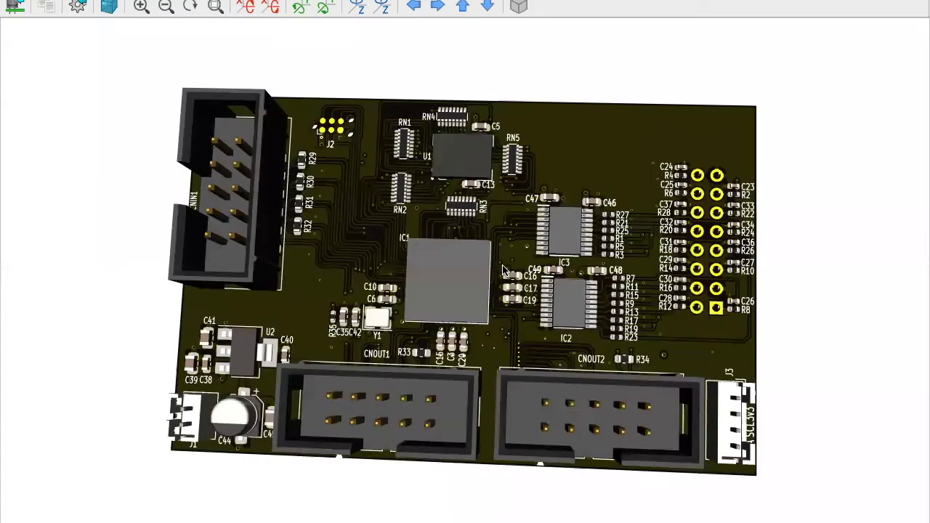
pyautogui.scroll(4, 513, 285)
pyautogui.scroll(2, 579, 317)
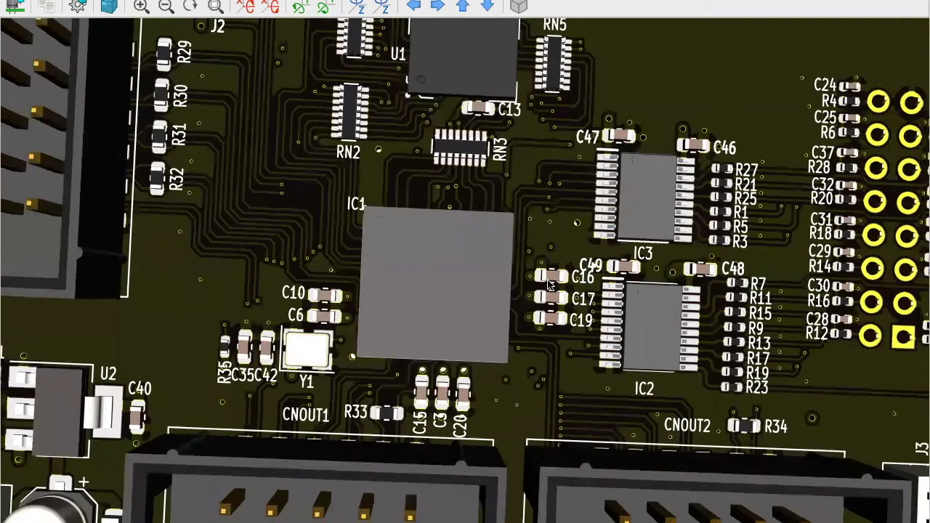
# Tilt the 3D board to examine the capacitors around IC1, and return to the layout
pyautogui.moveTo(545, 298); pyautogui.dragTo(547, 295)
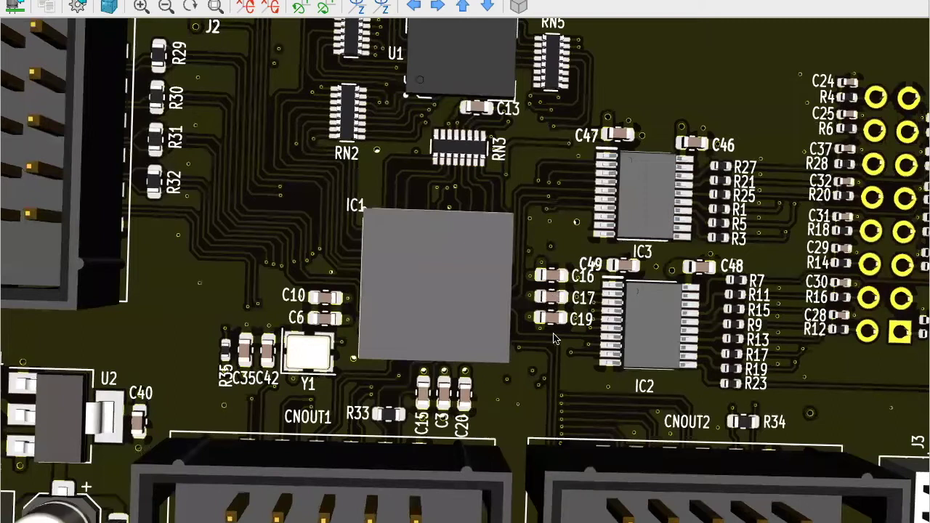
pyautogui.moveTo(544, 275); pyautogui.dragTo(536, 274)
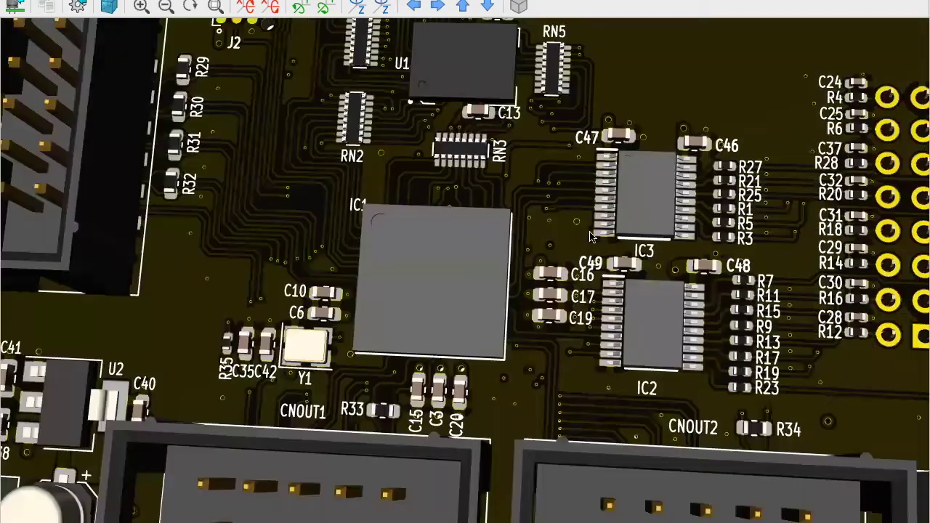
pyautogui.hotkey('shift', 'z')
pyautogui.moveTo(538, 238)
pyautogui.mouseDown()
pyautogui.moveTo(521, 303)
pyautogui.moveTo(534, 248)
pyautogui.mouseUp()
pyautogui.scroll(-1, 538, 325)
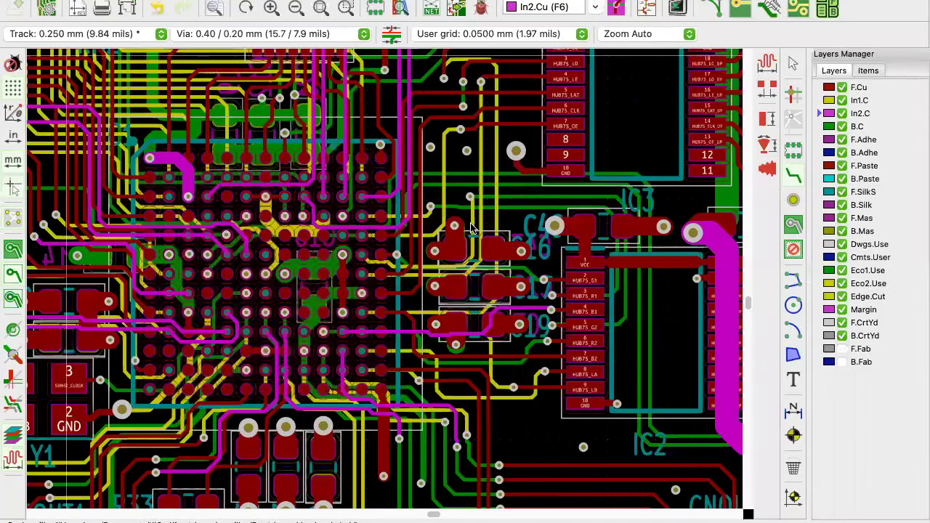
# Inspect the +3V3 and GND vias on C16 and C17 and the routing between them and the BGA
pyautogui.scroll(3, 385, 281)
pyautogui.scroll(2, 385, 281)
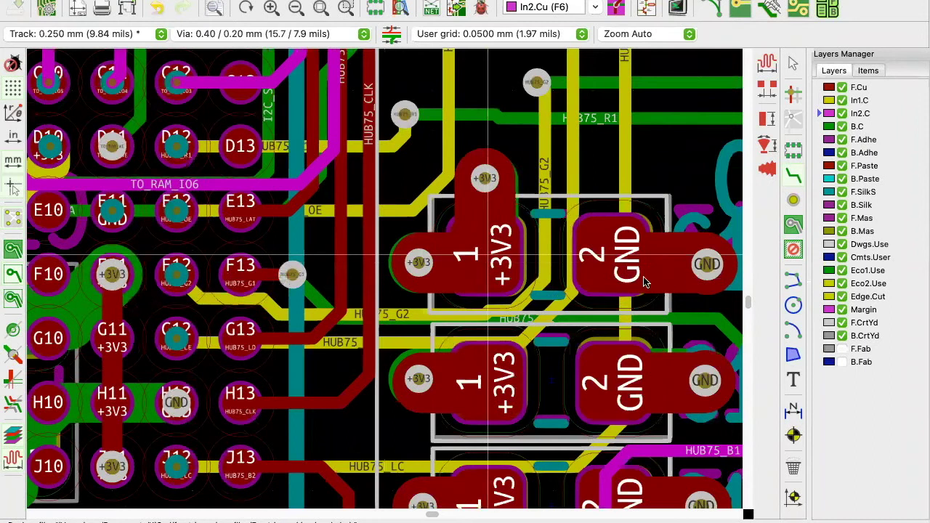
pyautogui.scroll(-2, 613, 256)
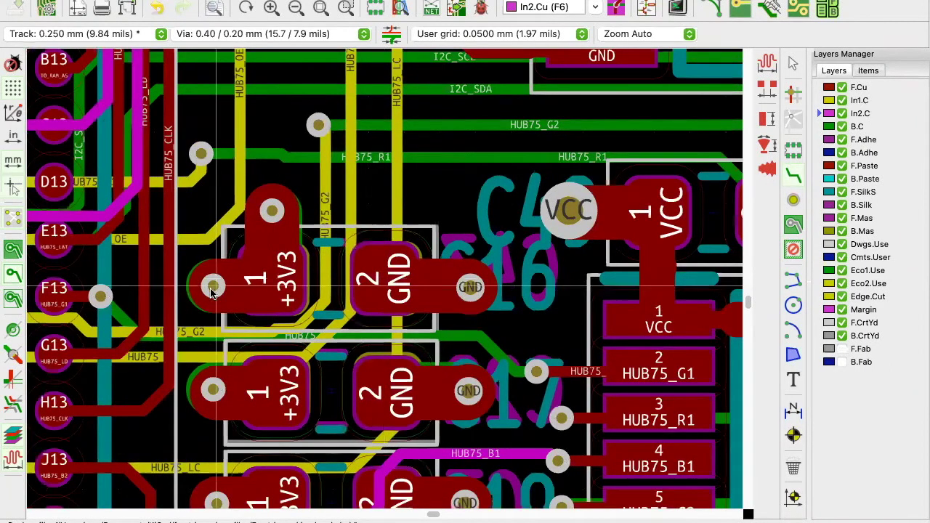
pyautogui.hscroll(-4, 381, 282)
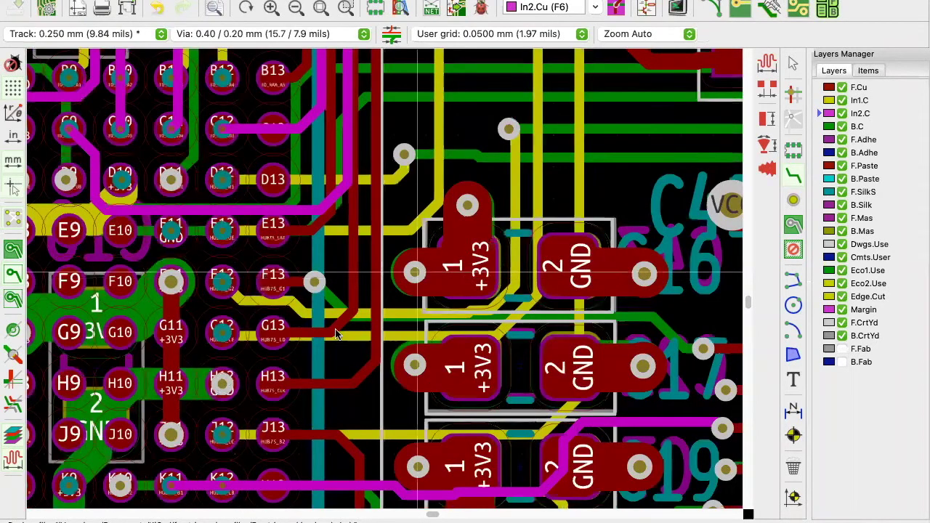
pyautogui.scroll(-3, 382, 282)
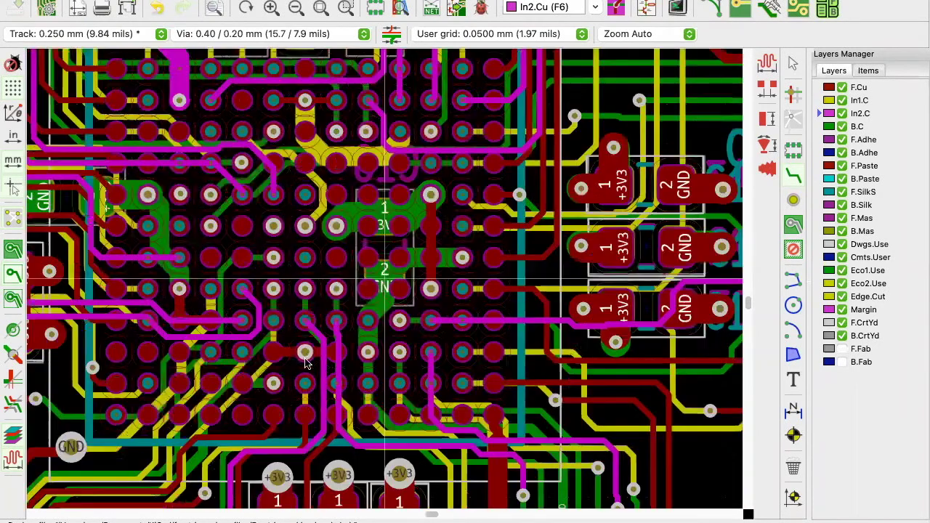
# Select the back-side capacitor beside pad F1 and inspect its +3V3 connection to the via on pad F2, clearing the selection when done
pyautogui.scroll(4, 384, 282)
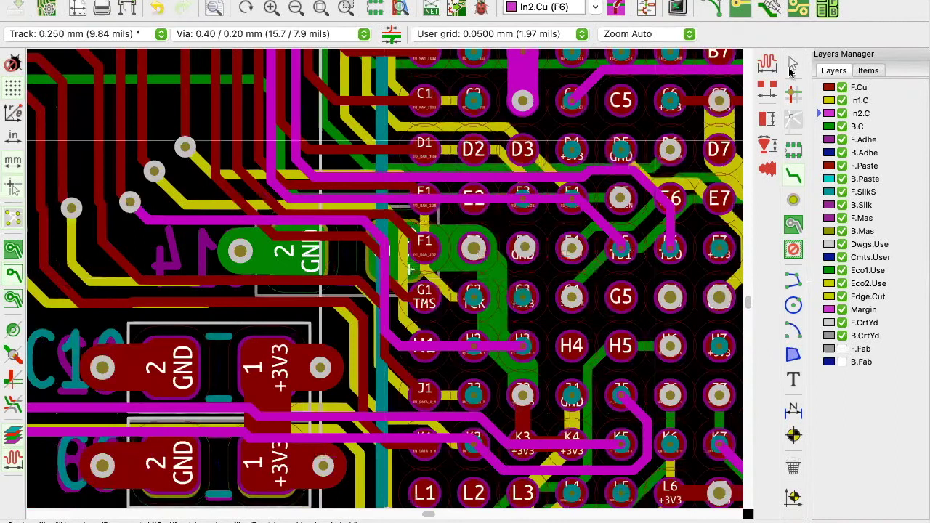
pyautogui.click(339, 247)
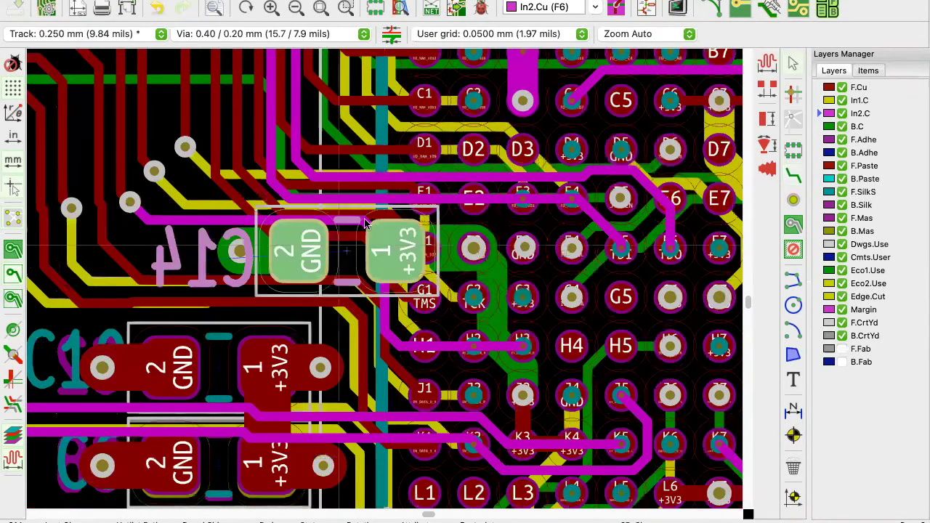
pyautogui.scroll(2, 445, 272)
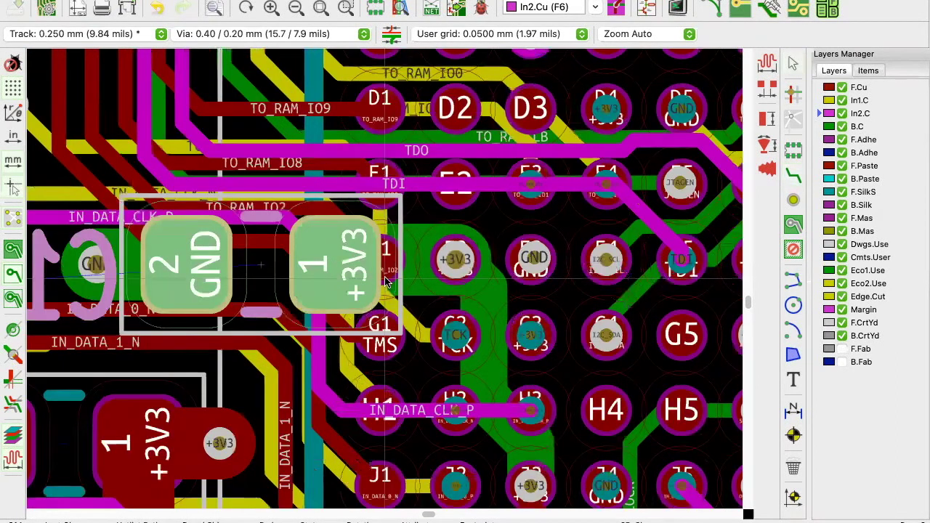
pyautogui.scroll(1, 385, 282)
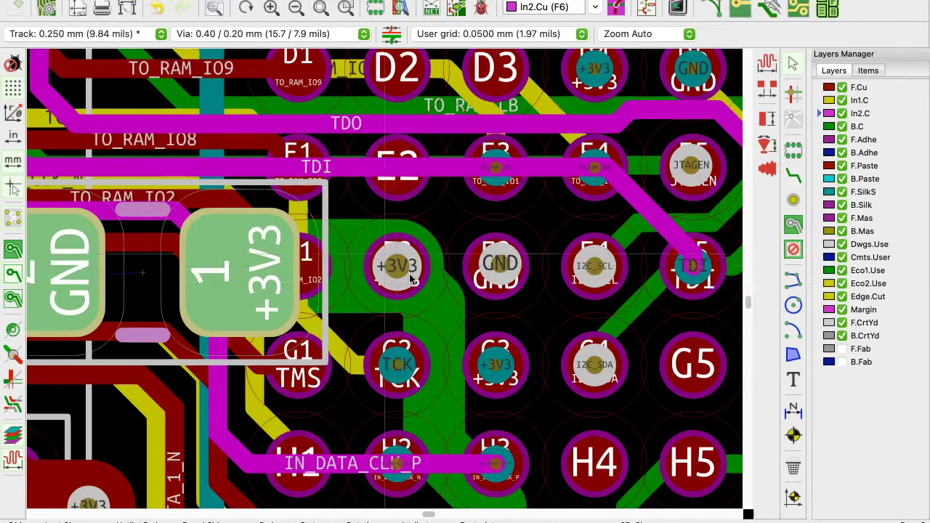
pyautogui.click(383, 268)
pyautogui.click(388, 294)
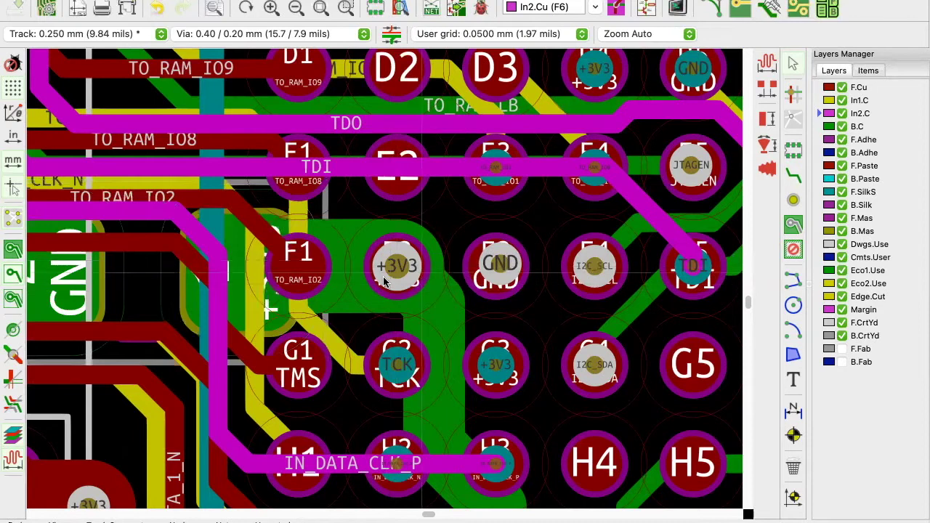
# Review the complete Fmatrixcon board layout within its outline
pyautogui.scroll(-5, 389, 291)
pyautogui.scroll(-1, 385, 283)
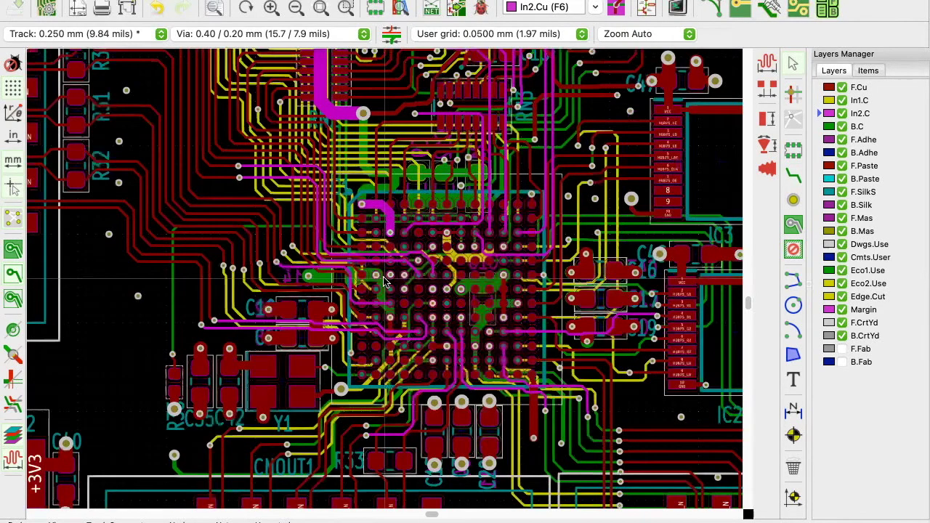
pyautogui.scroll(-1, 385, 284)
pyautogui.scroll(-1, 385, 283)
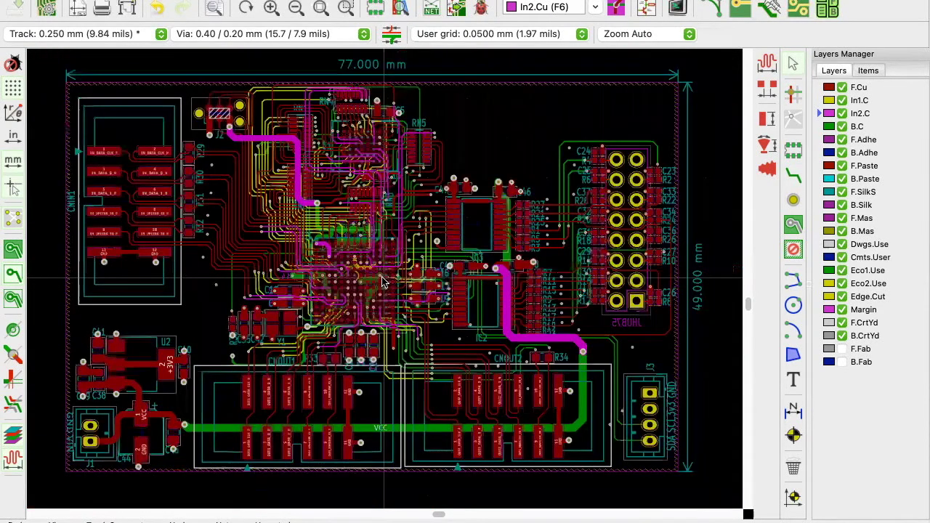
# Examine the routing between the BGA, the CNIN1 connector and the HUB75 connector, along with the overall board layout
pyautogui.scroll(1, 385, 282)
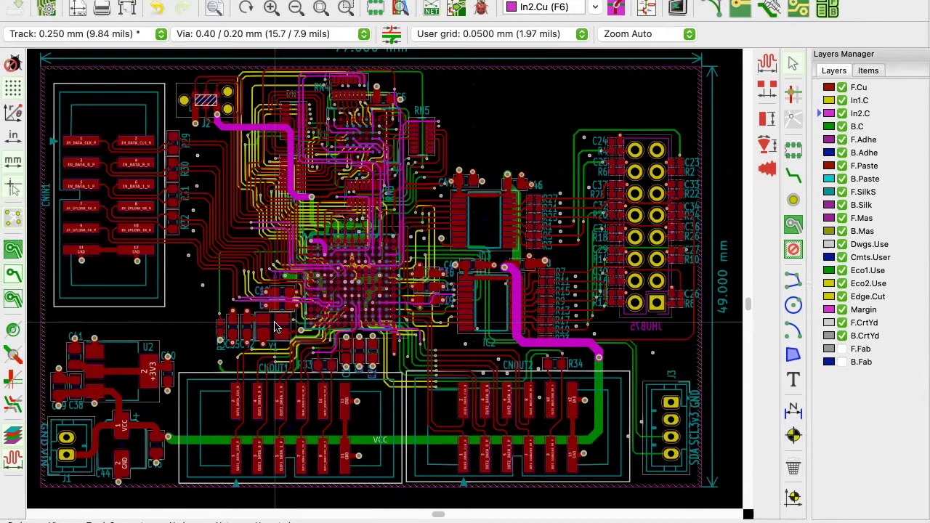
pyautogui.scroll(4, 317, 266)
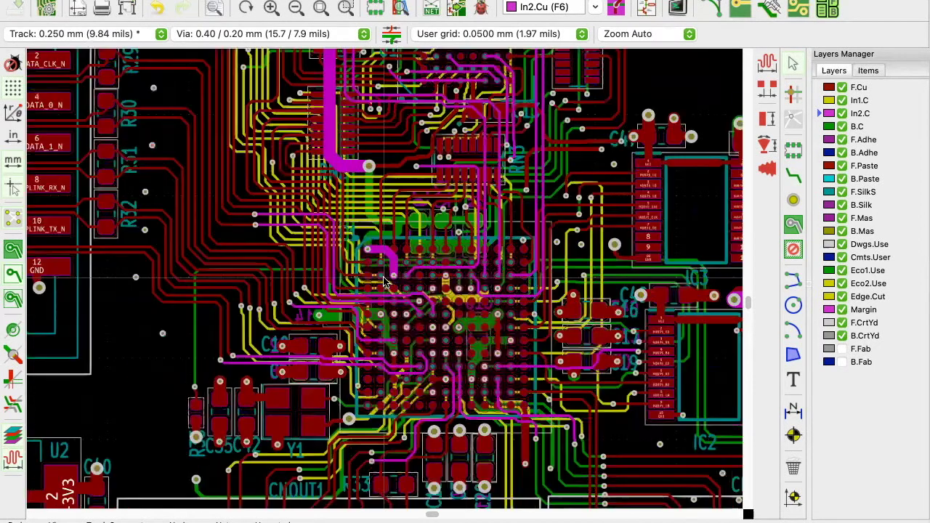
pyautogui.scroll(-2, 396, 282)
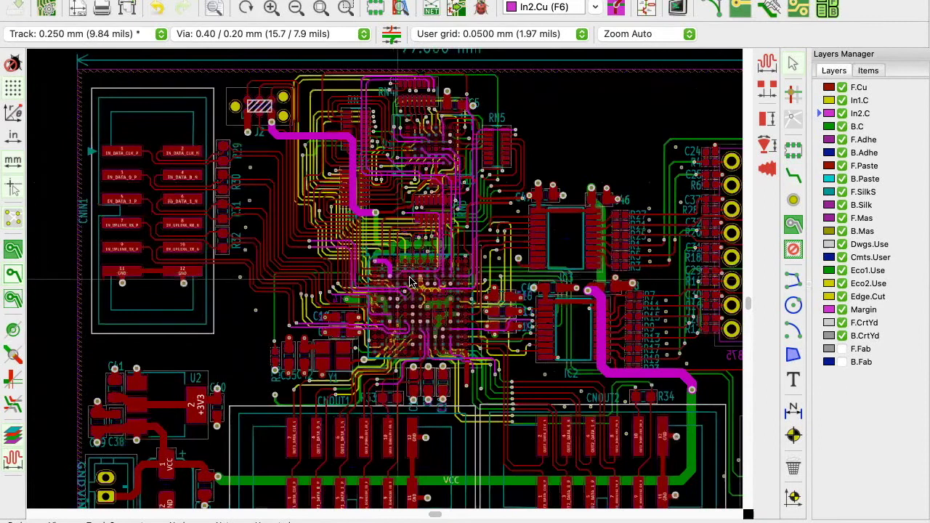
pyautogui.scroll(1, 410, 282)
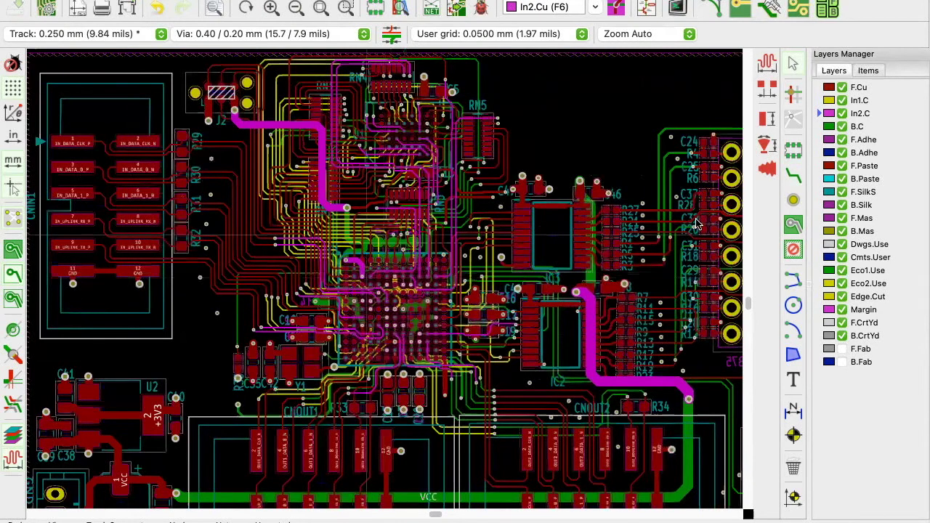
pyautogui.scroll(-2, 498, 252)
pyautogui.scroll(1, 174, 348)
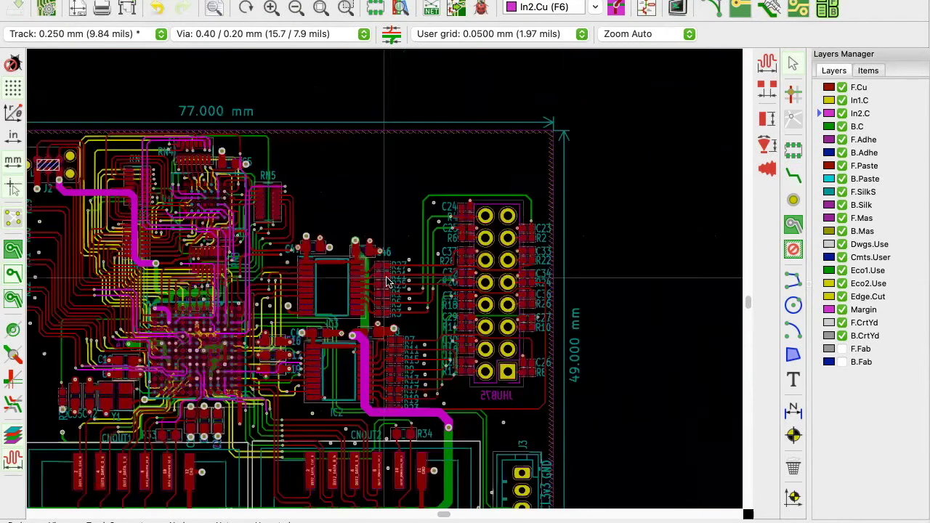
pyautogui.scroll(-4, 384, 279)
pyautogui.scroll(1, 513, 125)
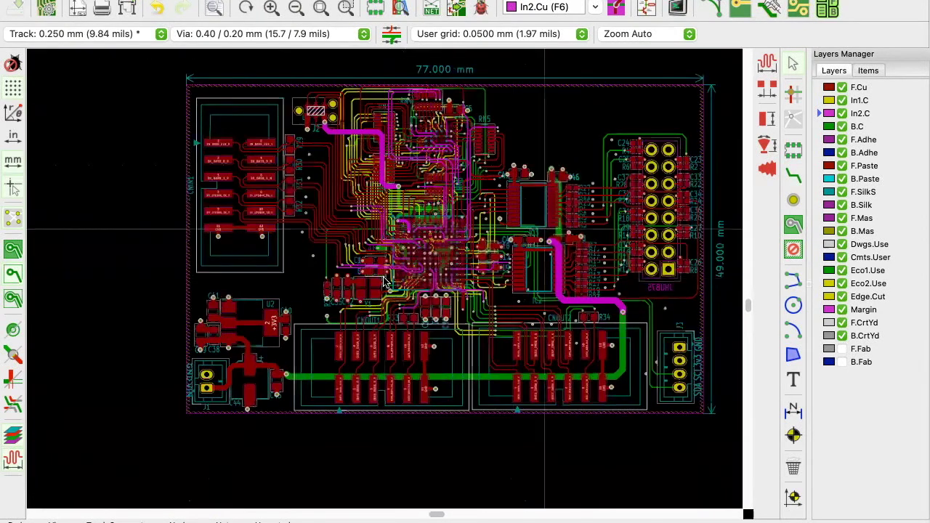
pyautogui.scroll(4, 446, 286)
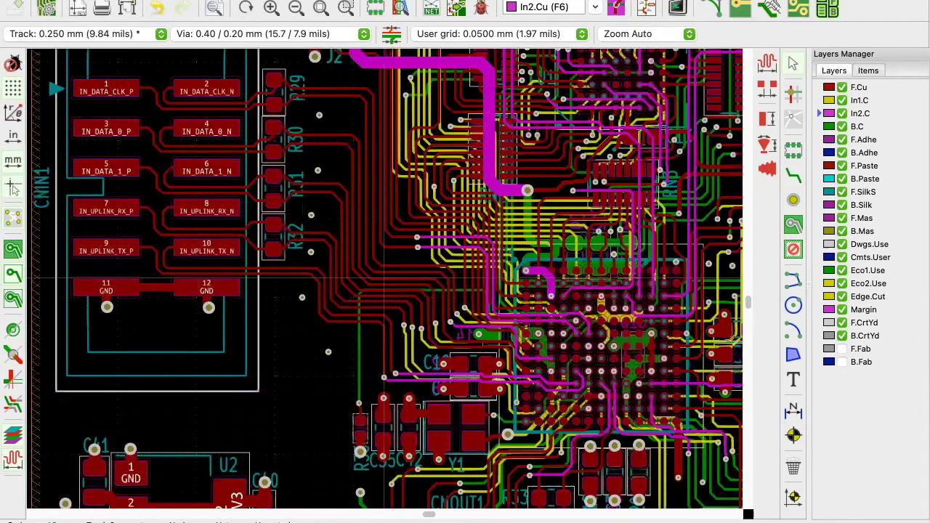
pyautogui.scroll(-2, 385, 277)
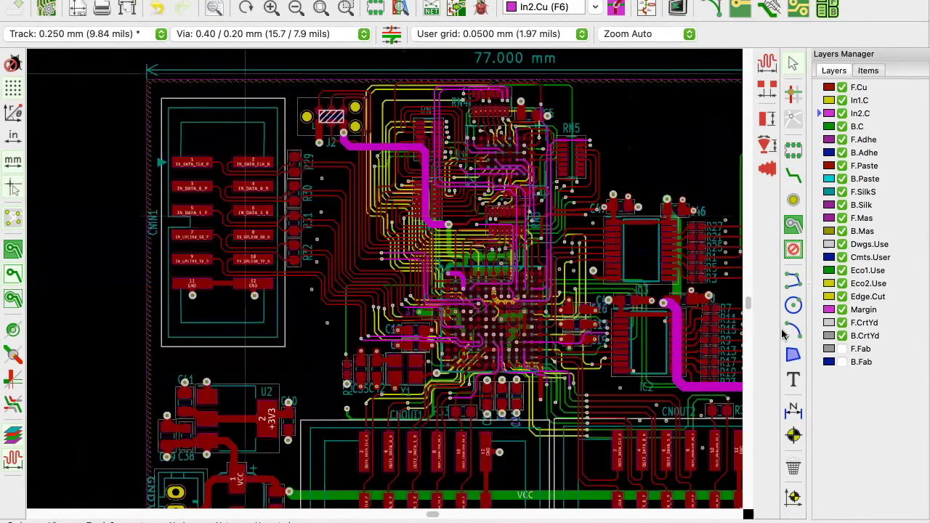
pyautogui.scroll(-1, 523, 420)
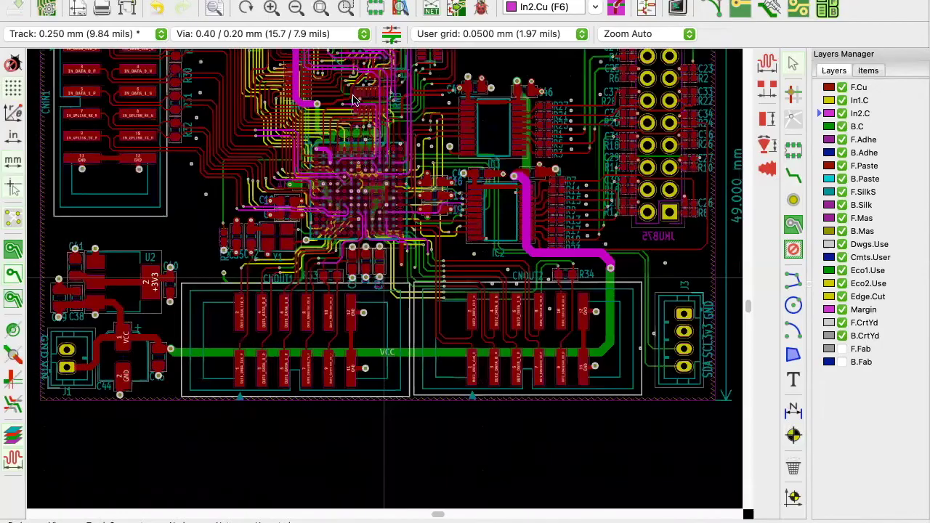
pyautogui.scroll(-2, 354, 99)
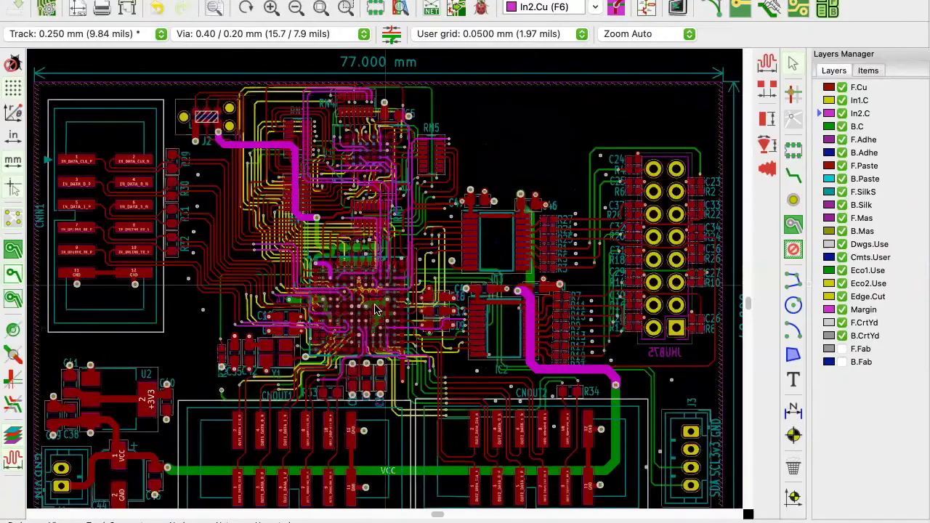
# Inspect the TO_RAM_IO4 micro via on pad C11 and the neighbouring micro via on pad B11 in the BGA
pyautogui.scroll(4, 385, 278)
pyautogui.scroll(3, 385, 279)
pyautogui.scroll(2, 383, 234)
pyautogui.click(383, 234)
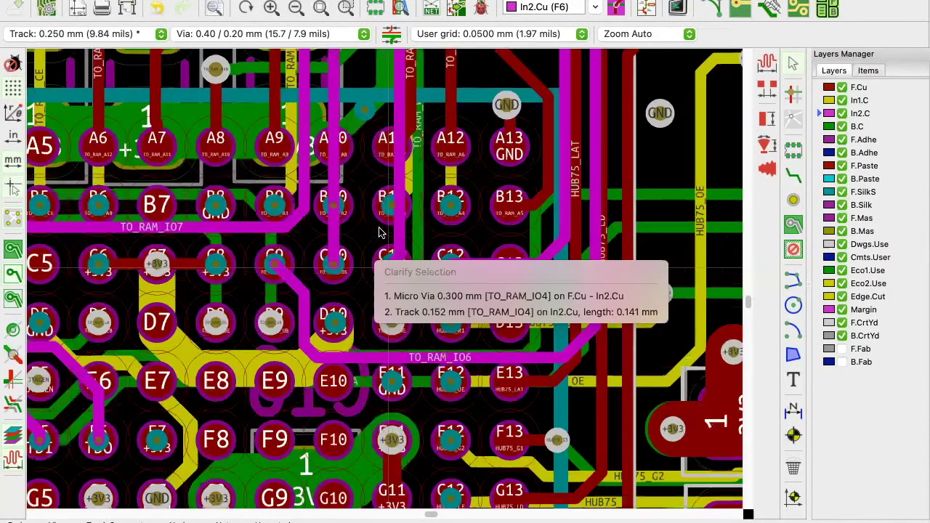
pyautogui.click(398, 180)
pyautogui.scroll(2, 398, 180)
pyautogui.click(359, 332)
pyautogui.click(369, 327)
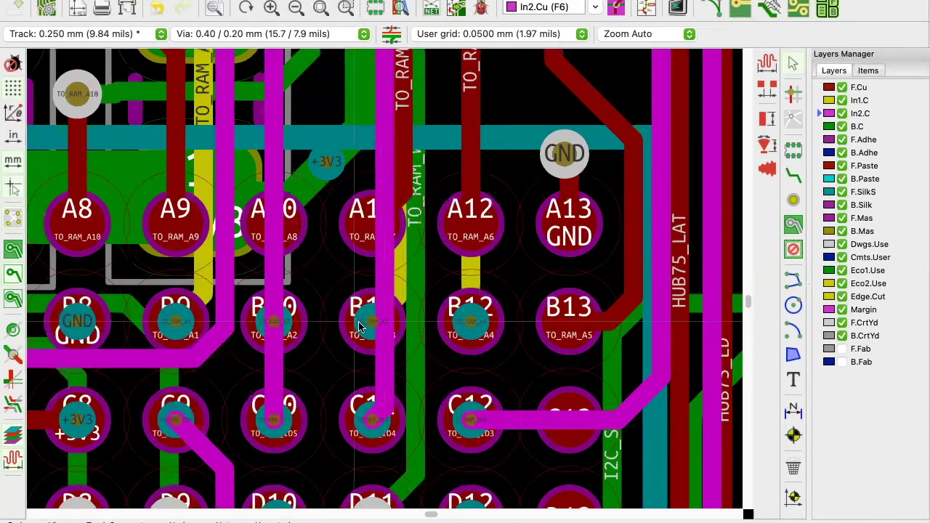
# Toggle F.Cu off and back on, and hide the In2.Cu, B.Cu and F.Adhes layers to isolate the upper copper layers
pyautogui.click(842, 87)
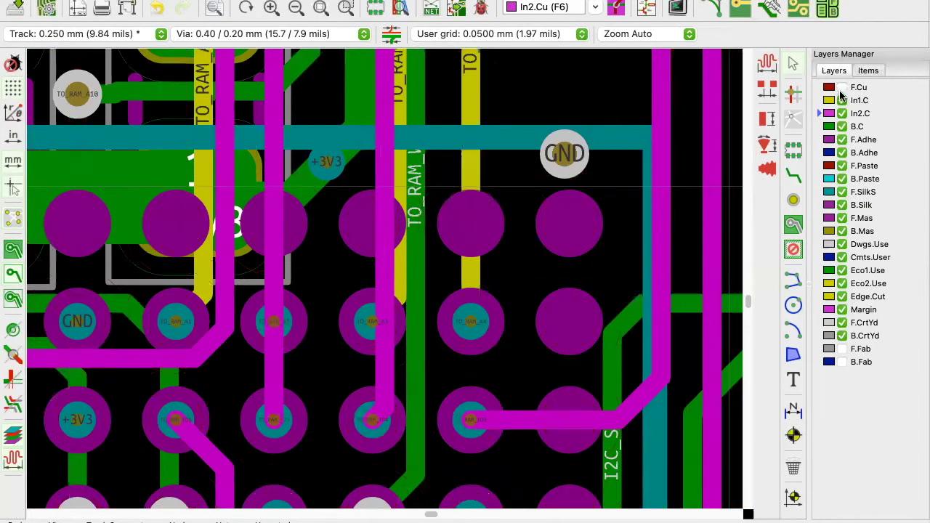
pyautogui.click(842, 87)
pyautogui.click(842, 114)
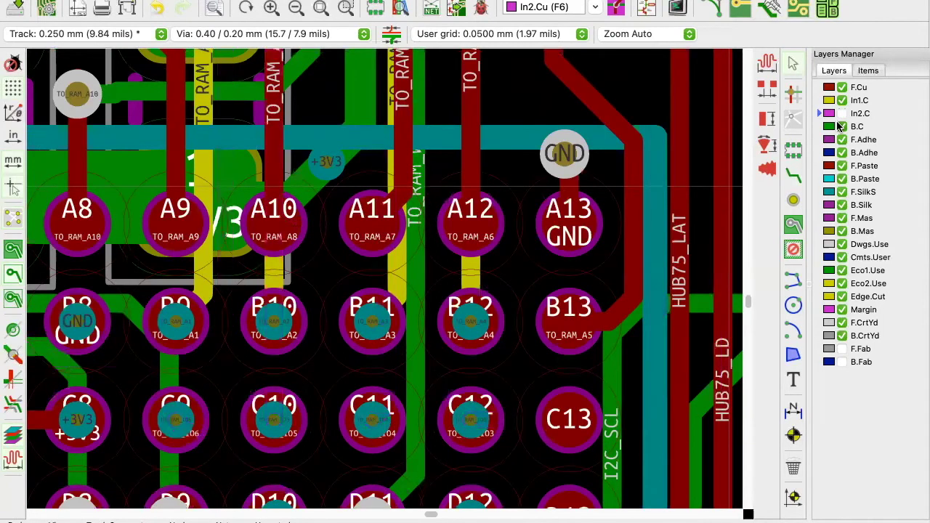
pyautogui.click(842, 126)
pyautogui.click(841, 140)
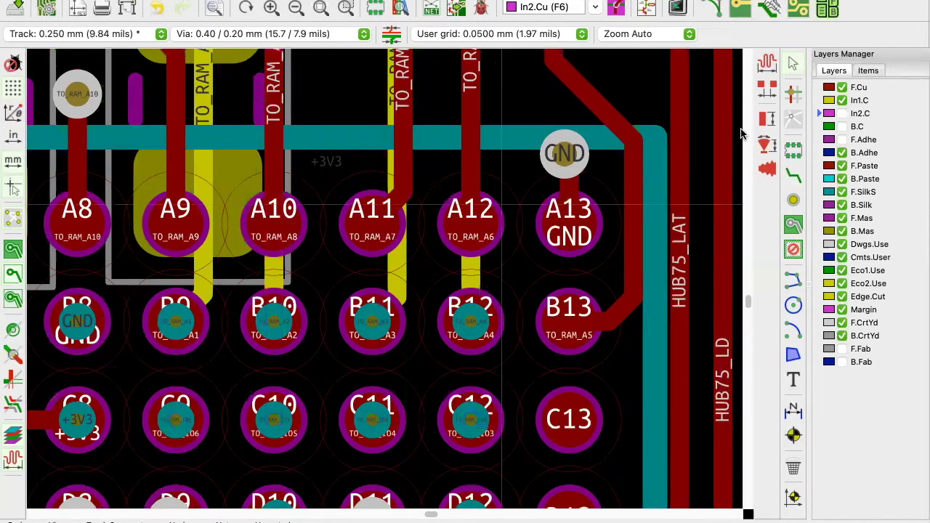
# Identify the items stacked on BGA pad B11, and trace the TO_RAM_A3 track on In1.Cu up to RN3
pyautogui.click(363, 312)
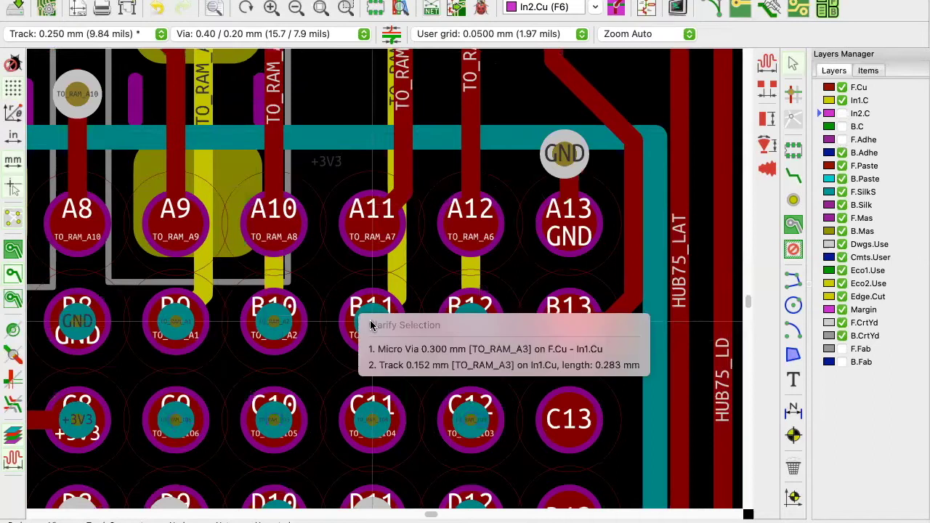
pyautogui.press('Escape')
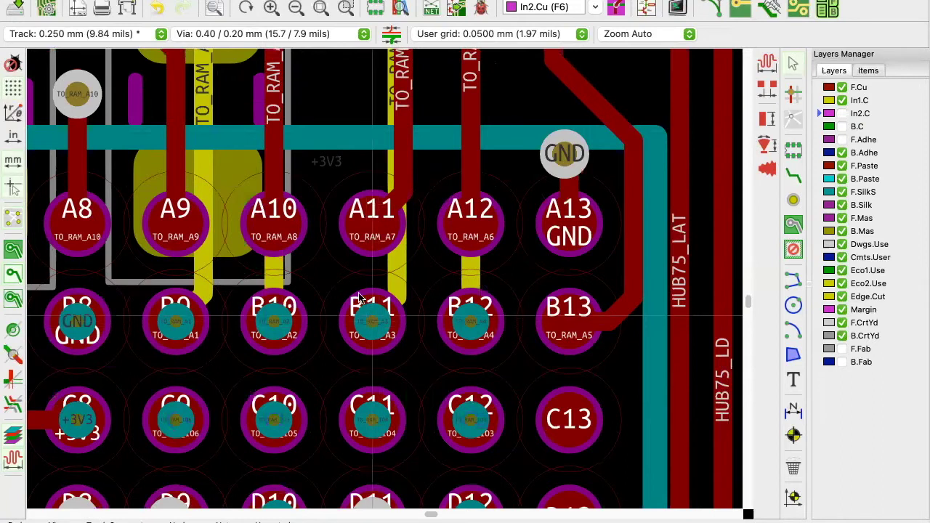
pyautogui.click(367, 322)
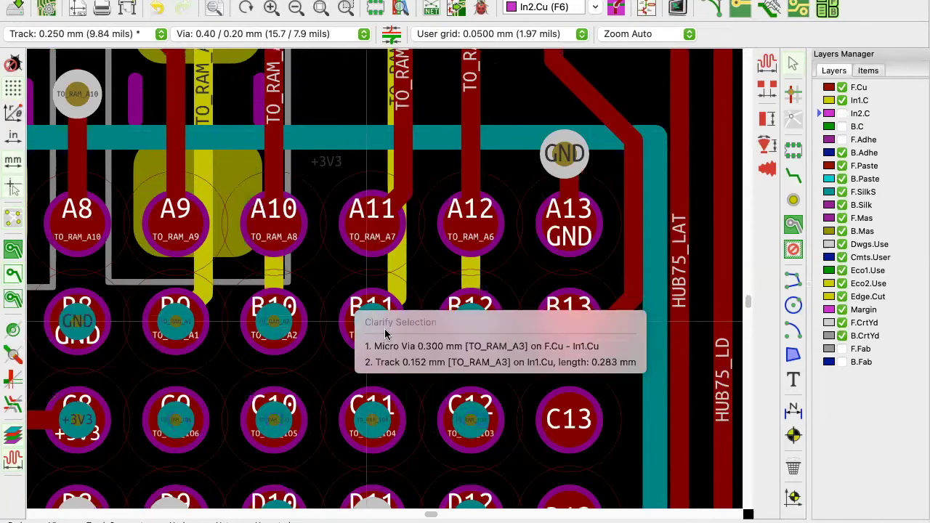
pyautogui.press('Escape')
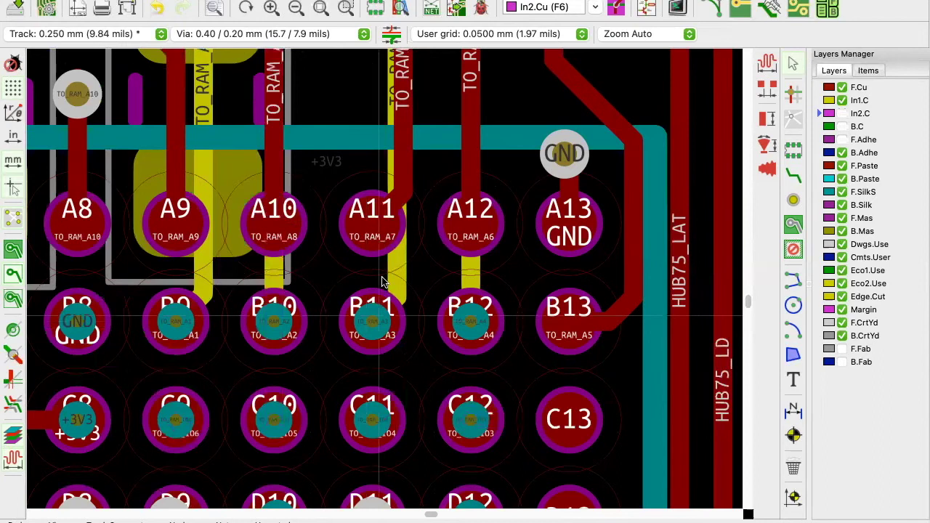
pyautogui.scroll(-3, 384, 281)
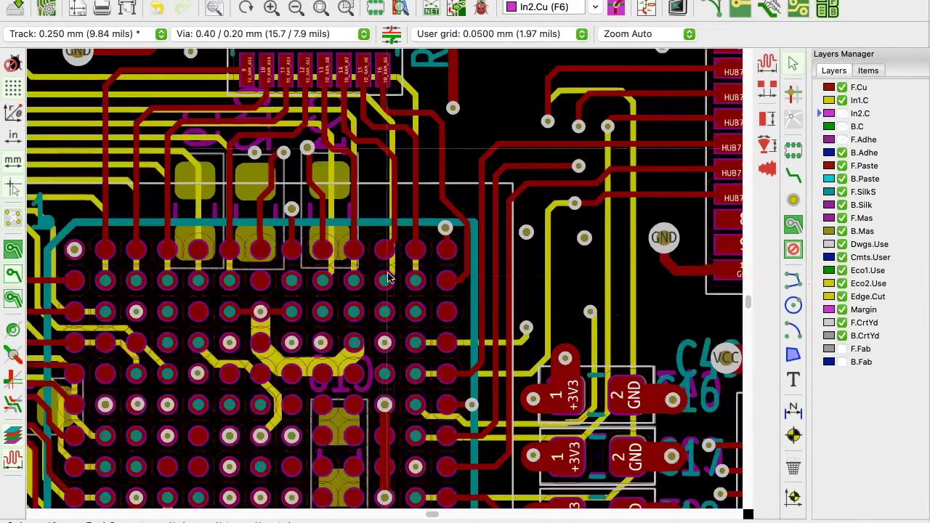
pyautogui.scroll(2, 391, 273)
pyautogui.scroll(-2, 380, 282)
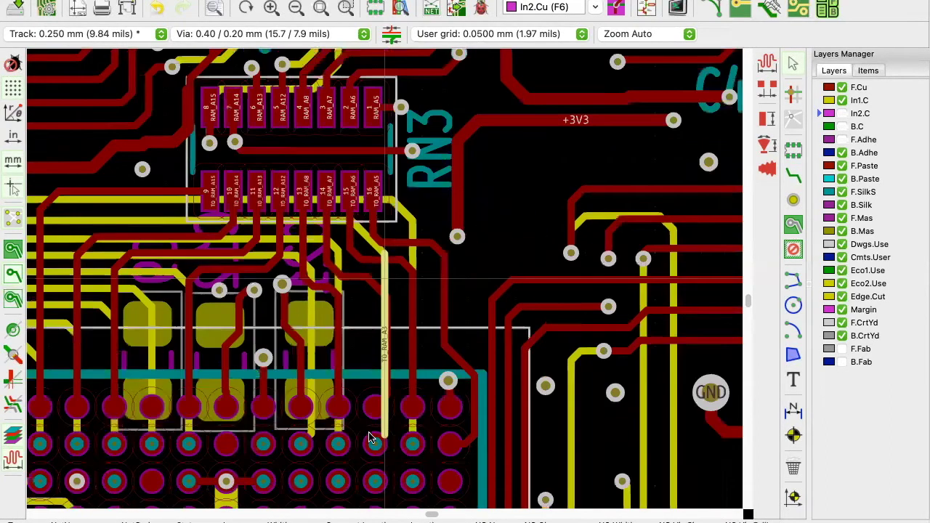
pyautogui.scroll(3, 385, 284)
# Open the properties of the TO_RAM_A3 micro via on pad B11, check its start and end layers, and close them unchanged
pyautogui.click(379, 290)
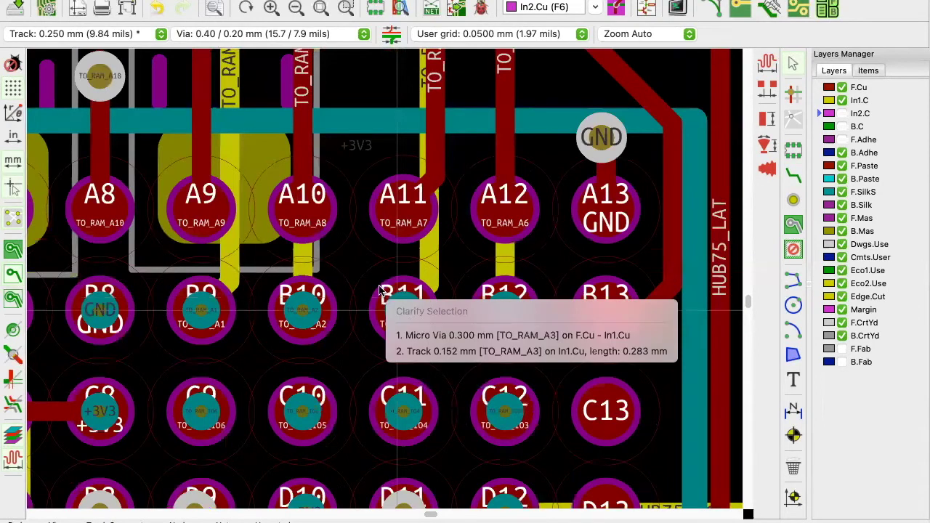
pyautogui.click(407, 335)
pyautogui.press('e')
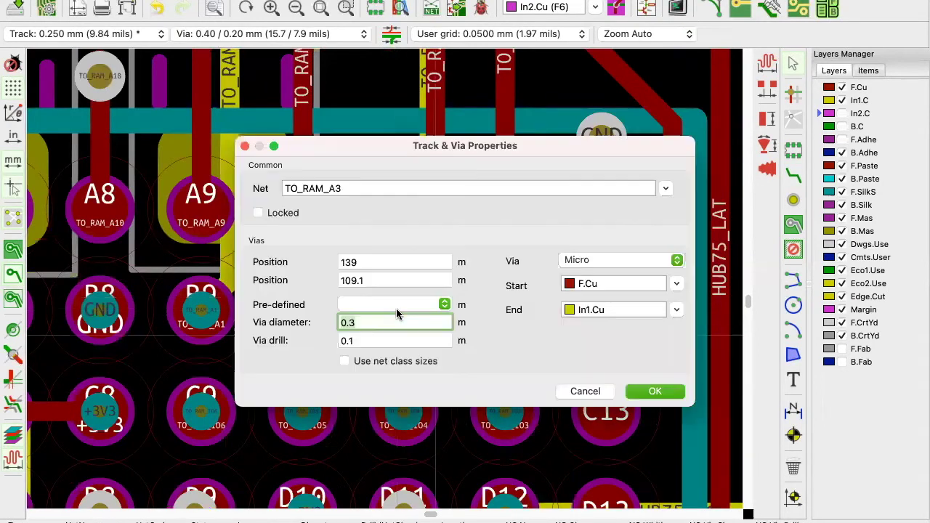
pyautogui.click(605, 283)
pyautogui.click(594, 295)
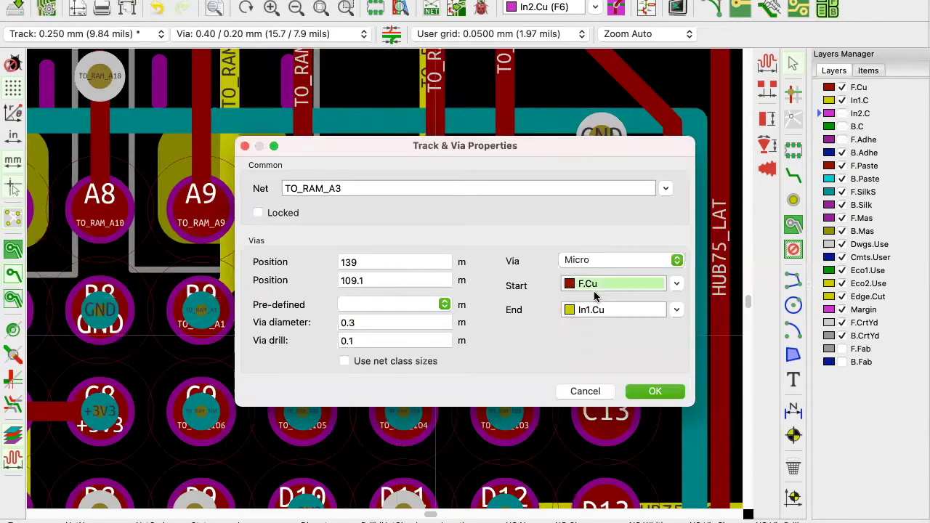
pyautogui.click(596, 310)
pyautogui.click(594, 311)
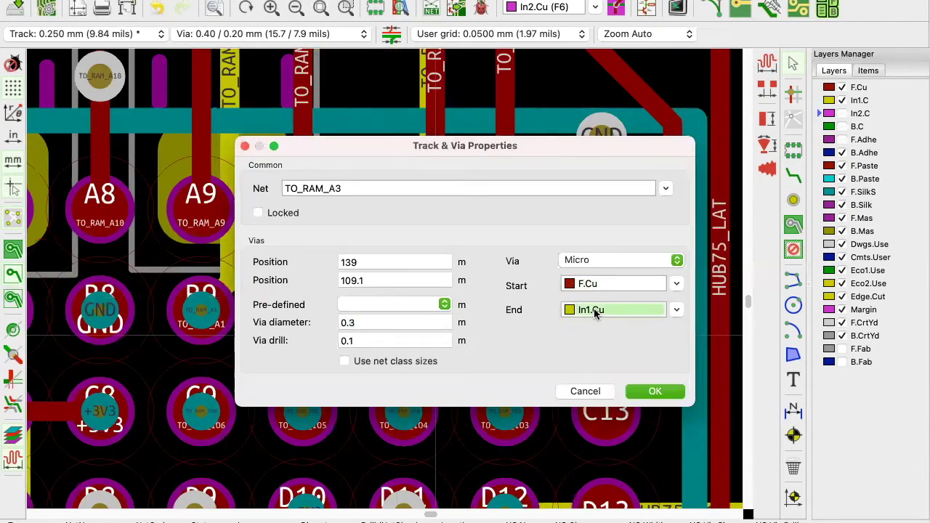
pyautogui.click(656, 391)
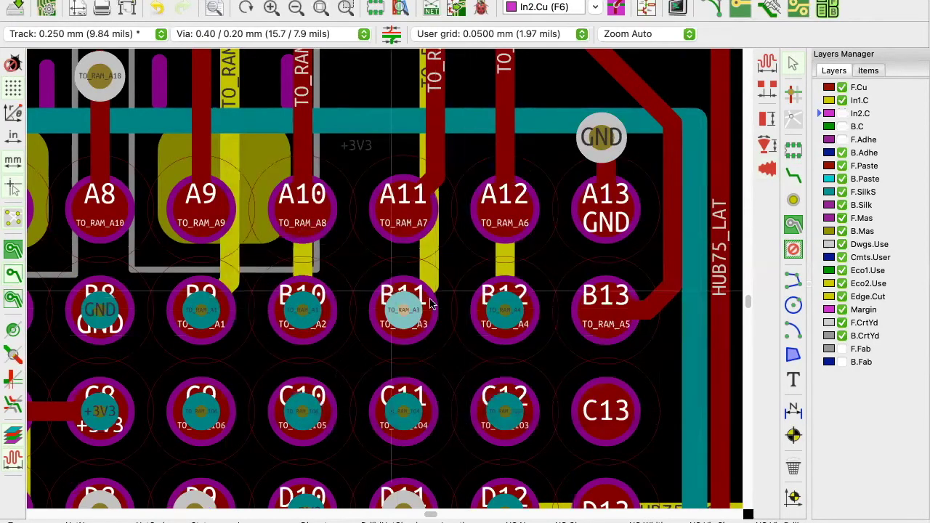
# Show the In2.Cu, B.Cu and F.Adhes layers again around the BGA
pyautogui.scroll(-3, 388, 292)
pyautogui.scroll(-2, 384, 281)
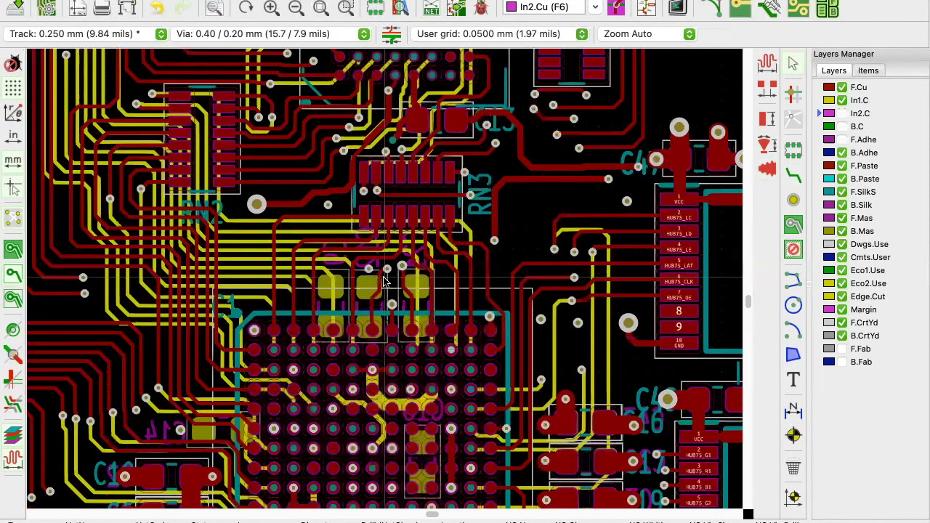
pyautogui.scroll(-1, 383, 282)
pyautogui.scroll(2, 383, 282)
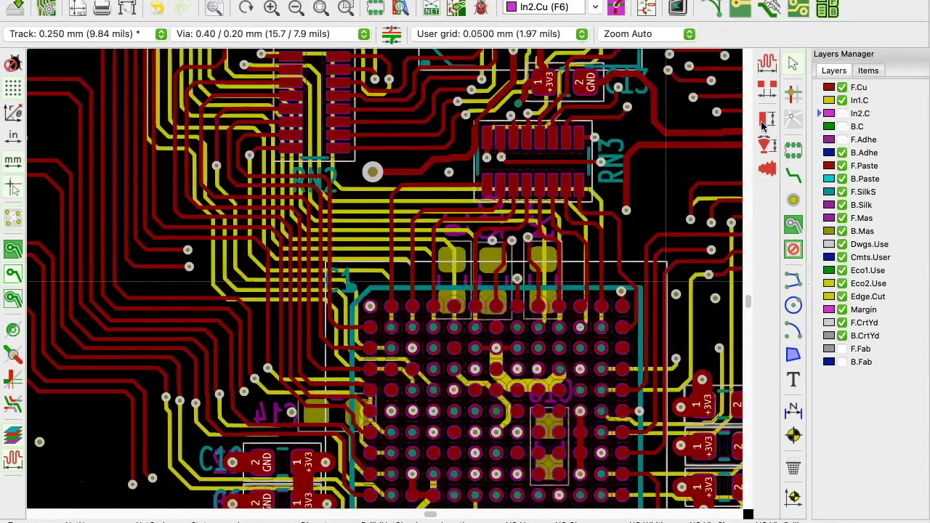
pyautogui.click(841, 113)
pyautogui.click(841, 126)
pyautogui.click(841, 139)
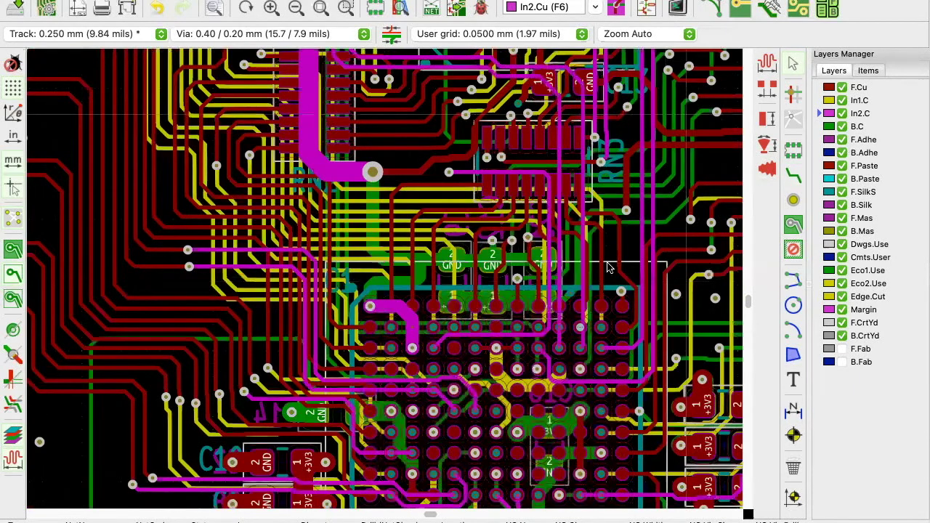
# Review the BGA fan-out and the full board with all copper layers shown, and switch to the presentation slides
pyautogui.scroll(2, 385, 282)
pyautogui.scroll(-2, 384, 282)
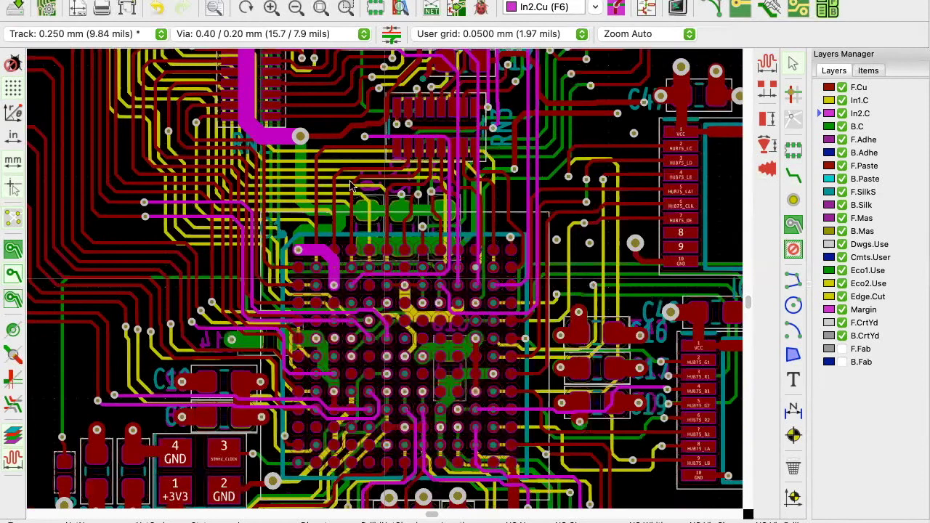
pyautogui.scroll(-3, 384, 282)
pyautogui.scroll(1, 384, 282)
pyautogui.scroll(-1, 383, 281)
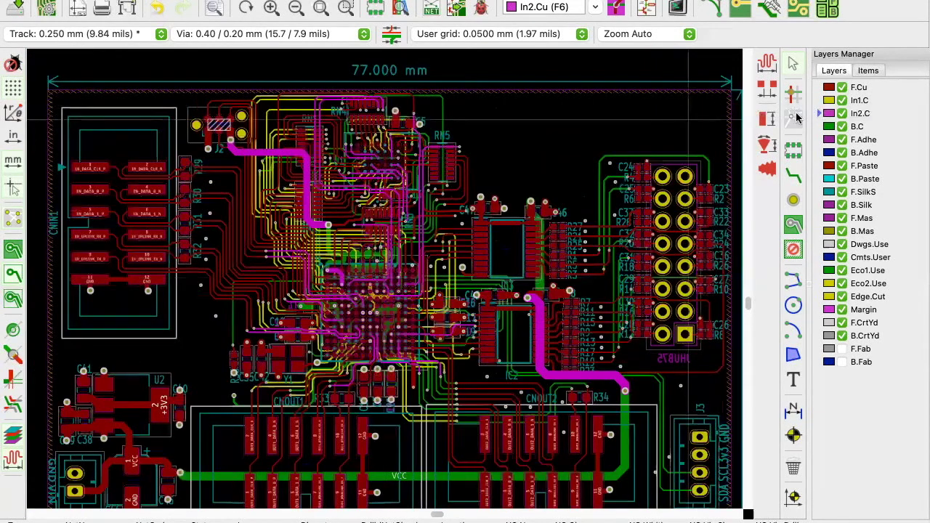
pyautogui.scroll(-2, 330, 347)
pyautogui.scroll(1, 395, 245)
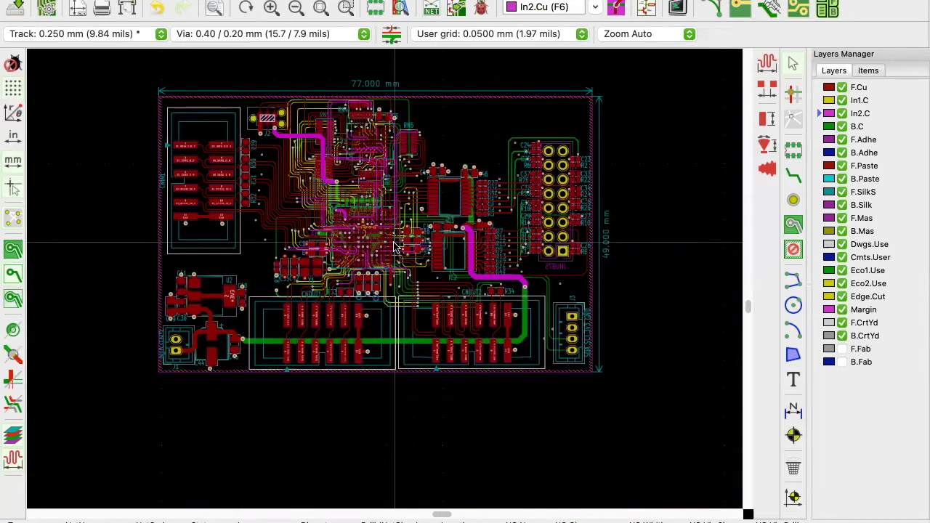
pyautogui.hotkey('ctrl', 'Left')
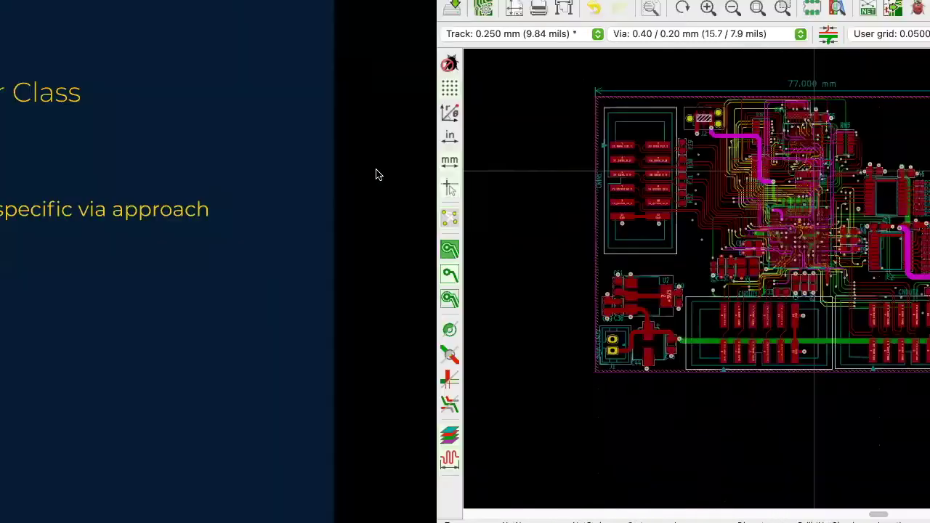